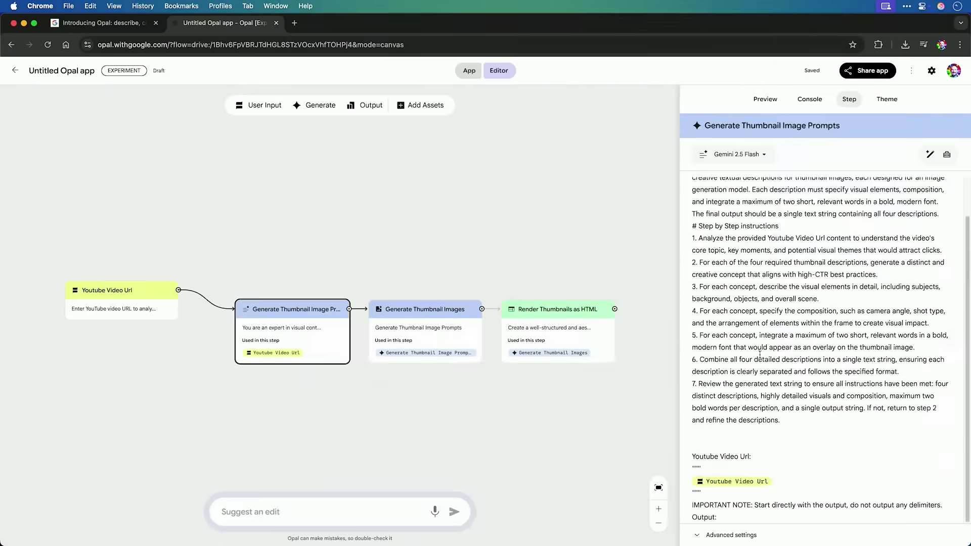
scroll(759, 354, up, 2)
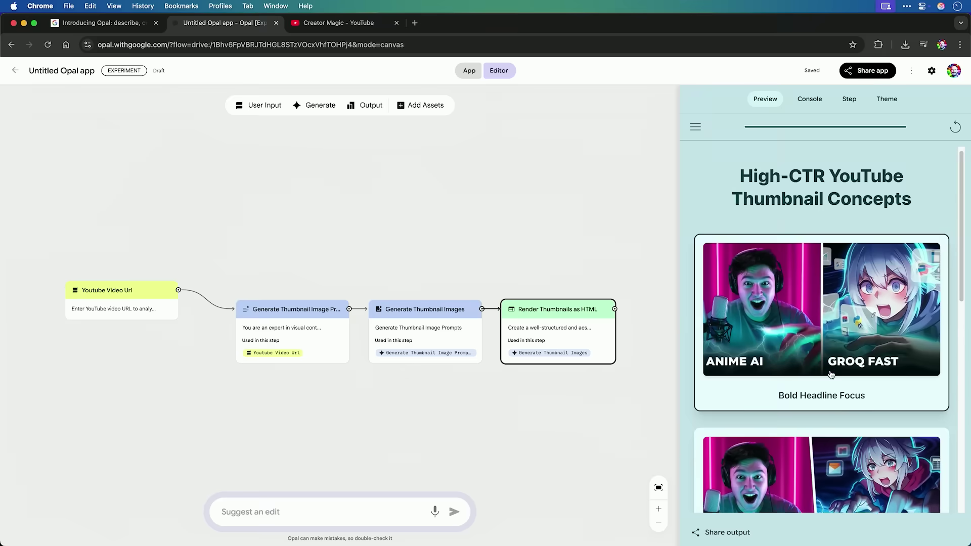
scroll(819, 334, down, 2)
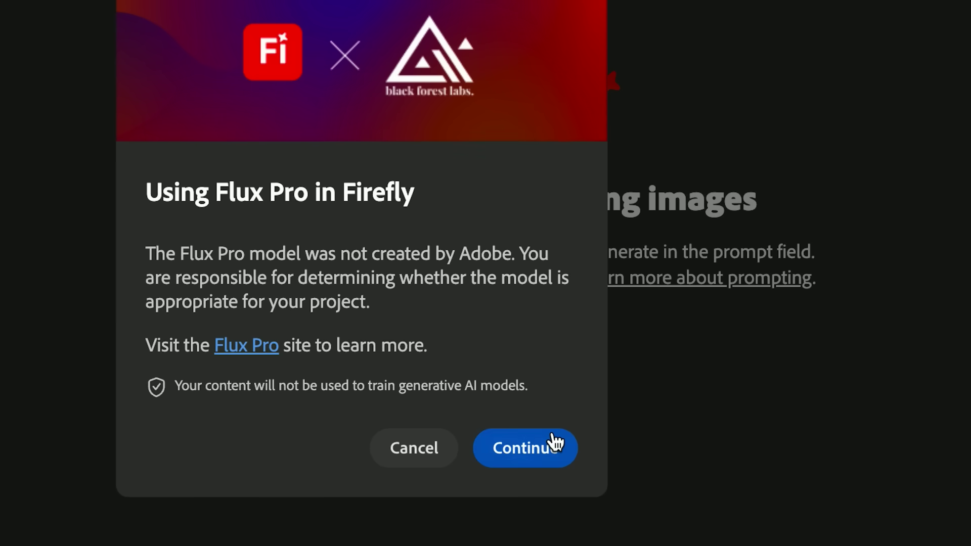
click(552, 445)
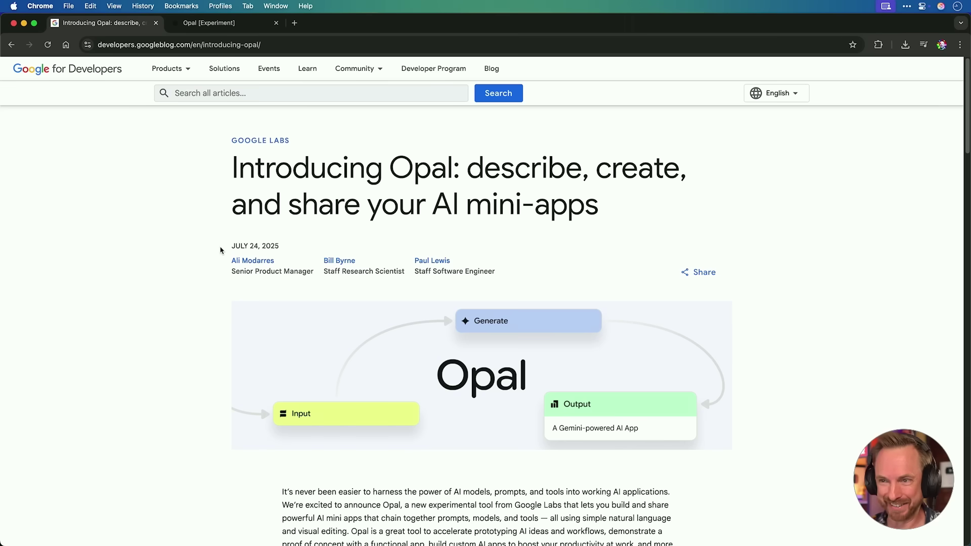
drag(220, 248, 305, 248)
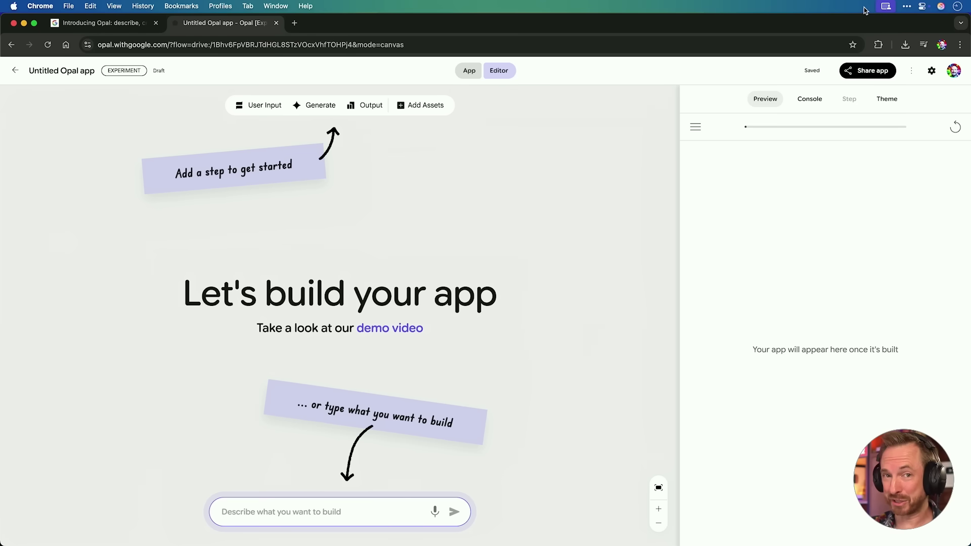
Step: Generate an app from a prompt that takes a YouTube video URL and creates four clickable, high click-through thumbnail ideas with short text
key(fn)
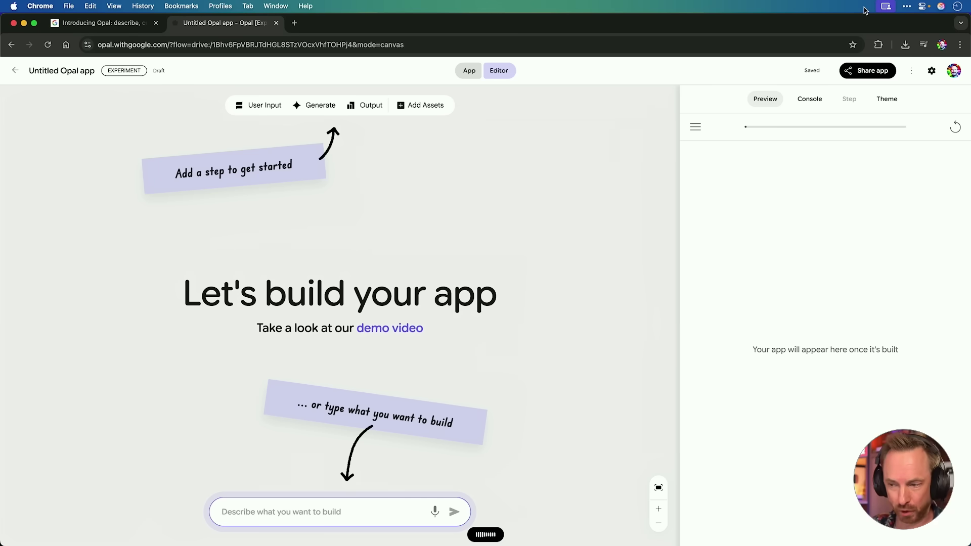
scroll(380, 504, up, 2)
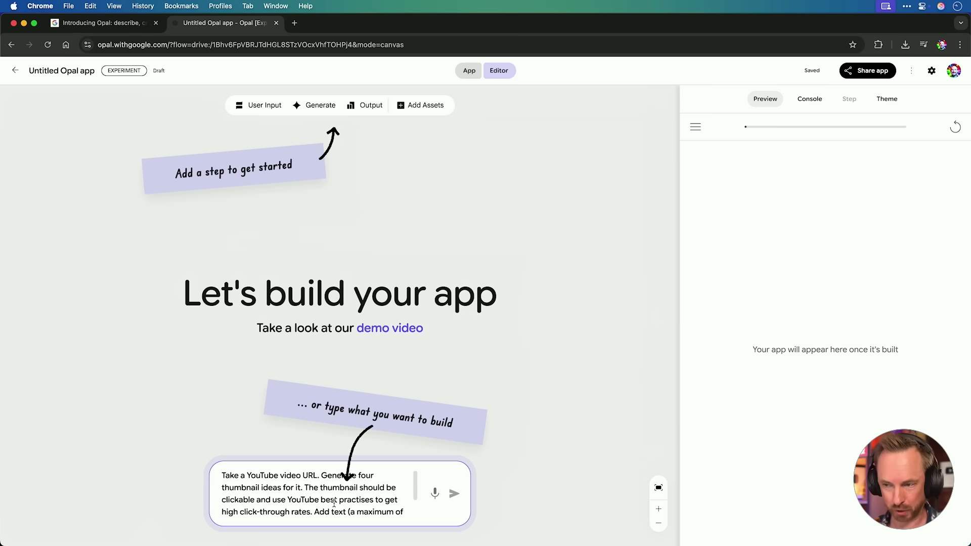
click(453, 494)
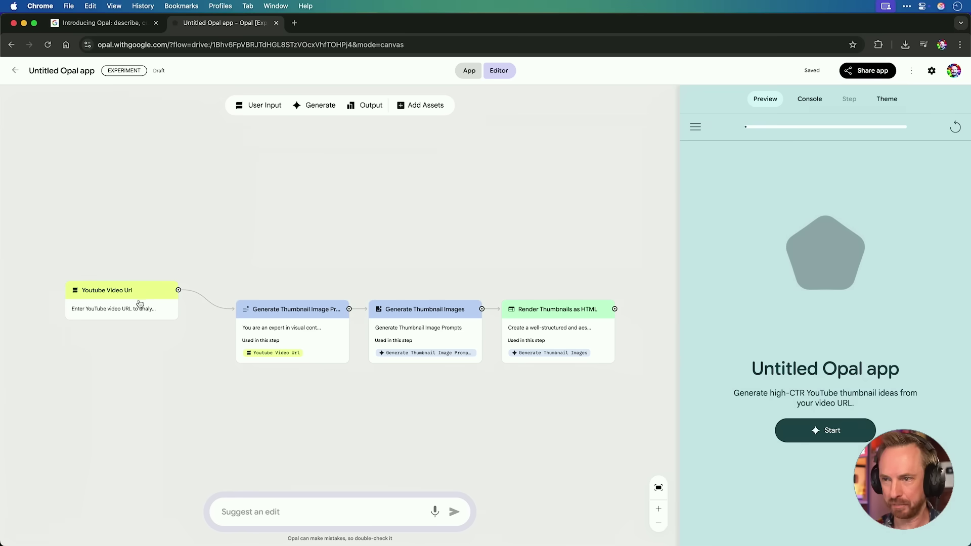
Step: Examine the Generate Thumbnail Image Prompts, Generate Thumbnail Images and Render Thumbnails as HTML steps and their instructions
click(272, 331)
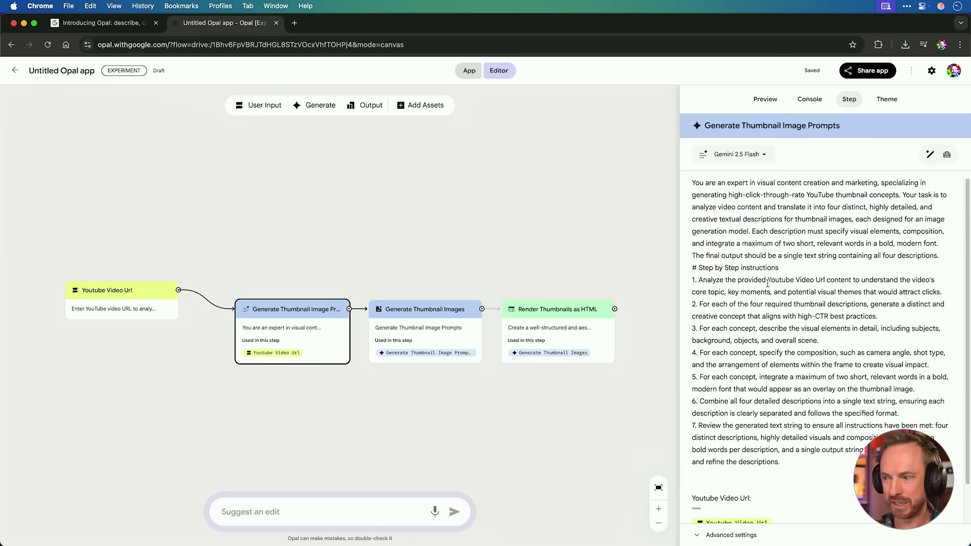
scroll(760, 355, down, 2)
scroll(752, 465, up, 2)
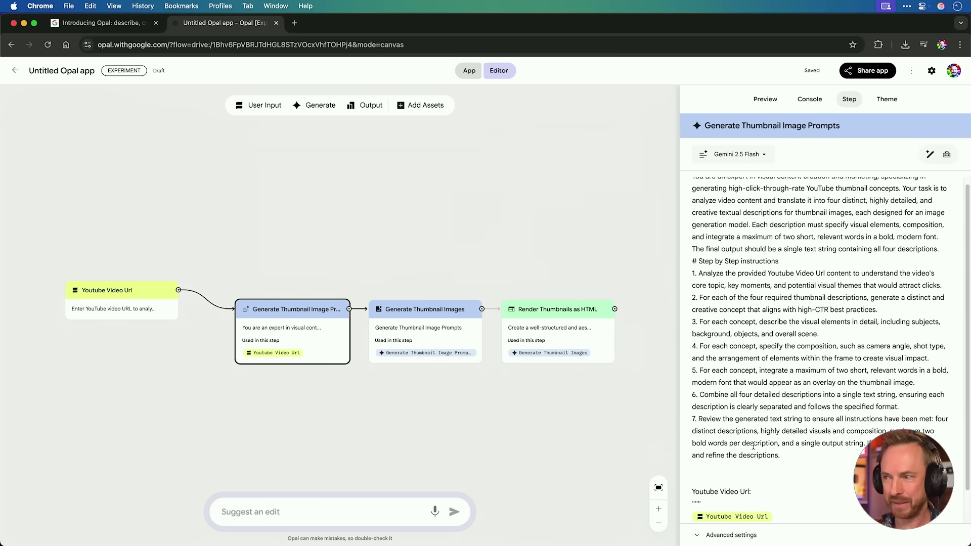
click(464, 345)
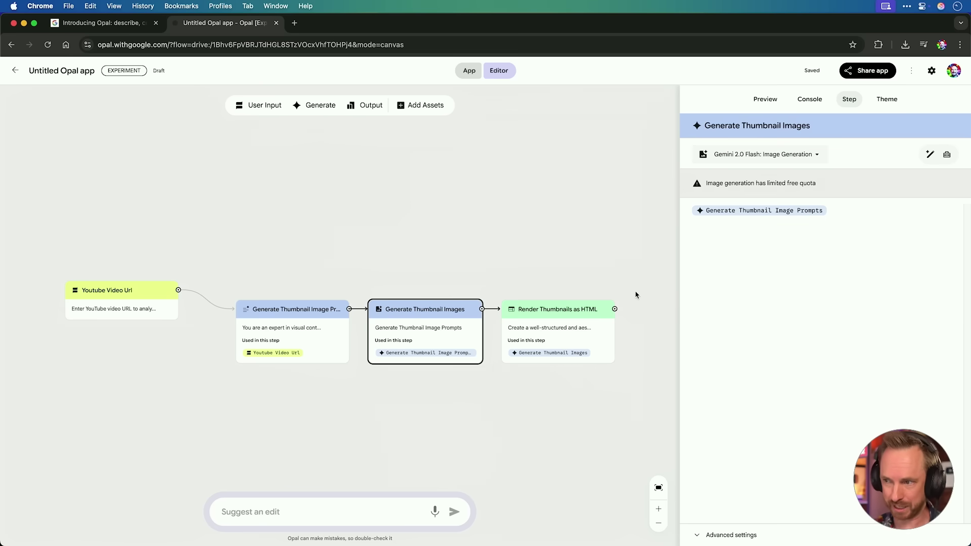
click(583, 341)
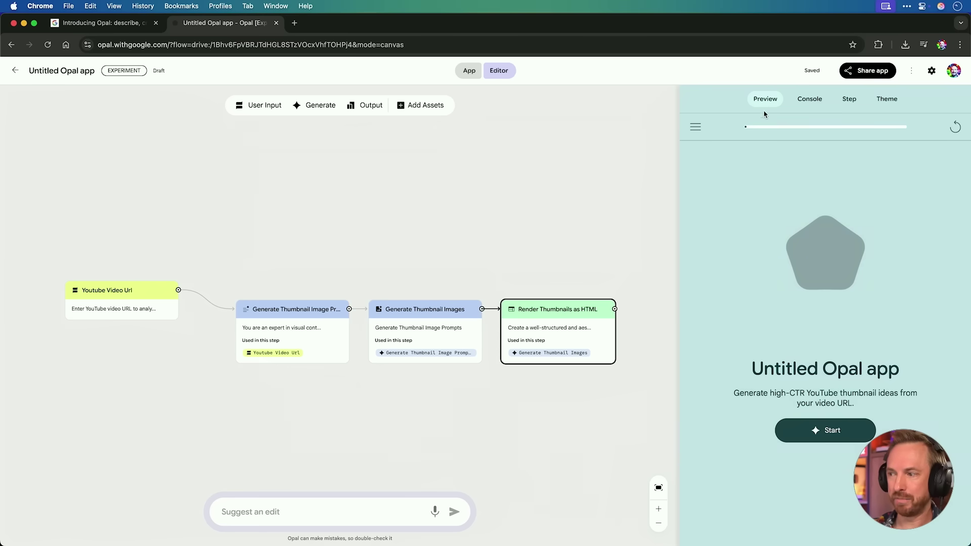
Step: Run the app with the link of the "Kimi K2 Codes at LIGHTNING Speed" video copied from the Creator Magic YouTube channel
click(819, 436)
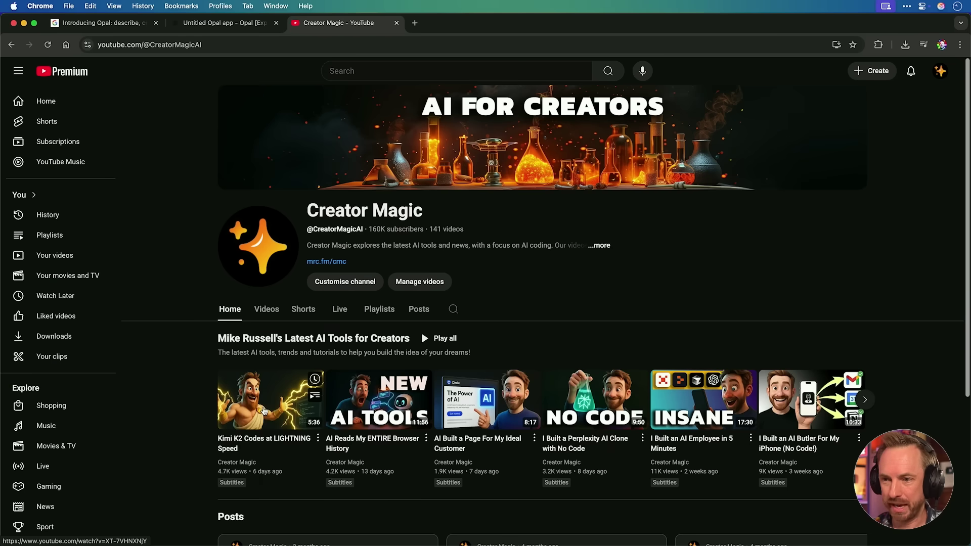
right_click(266, 409)
click(286, 462)
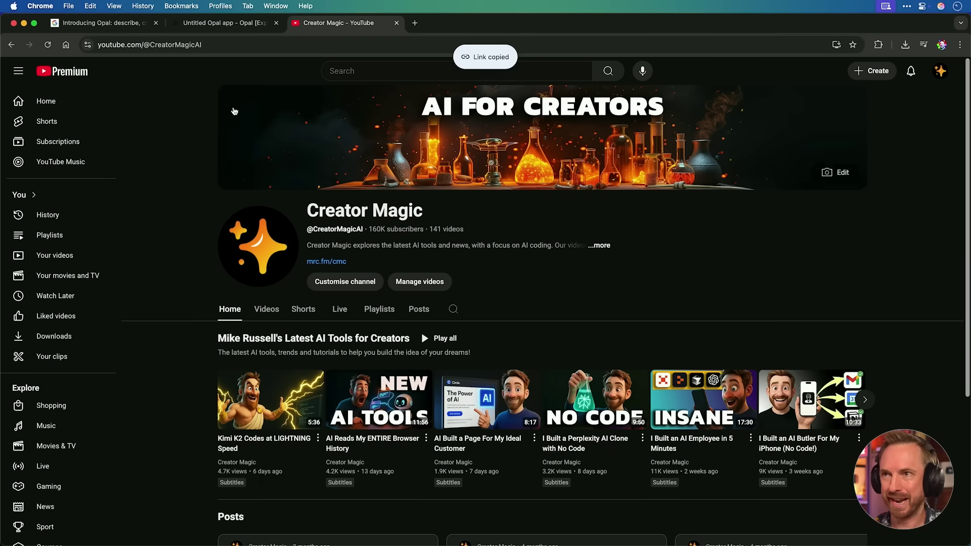
click(221, 25)
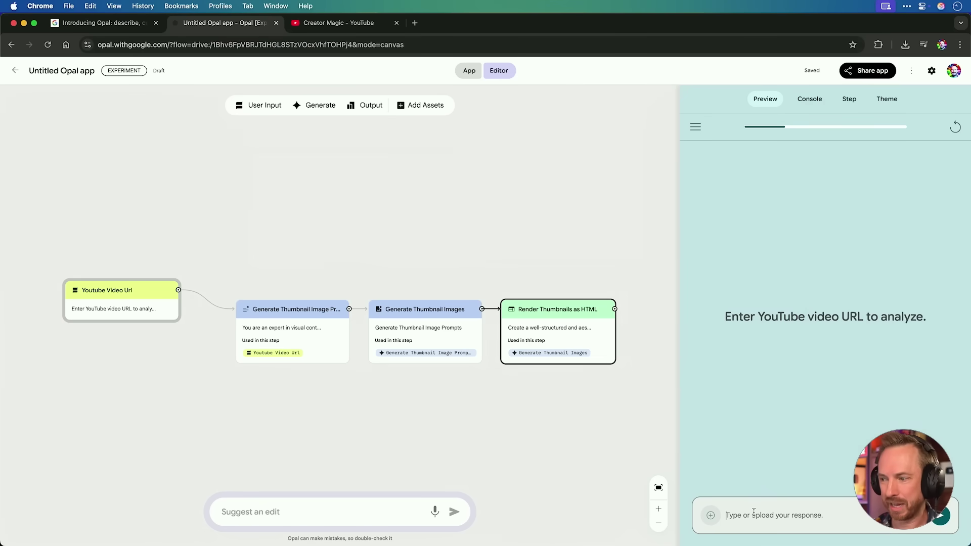
key(super+v)
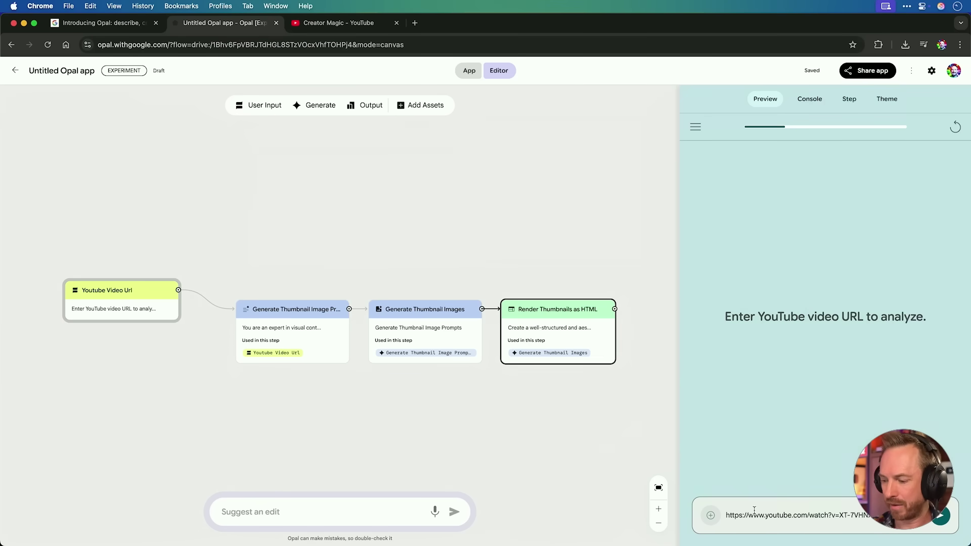
key(Return)
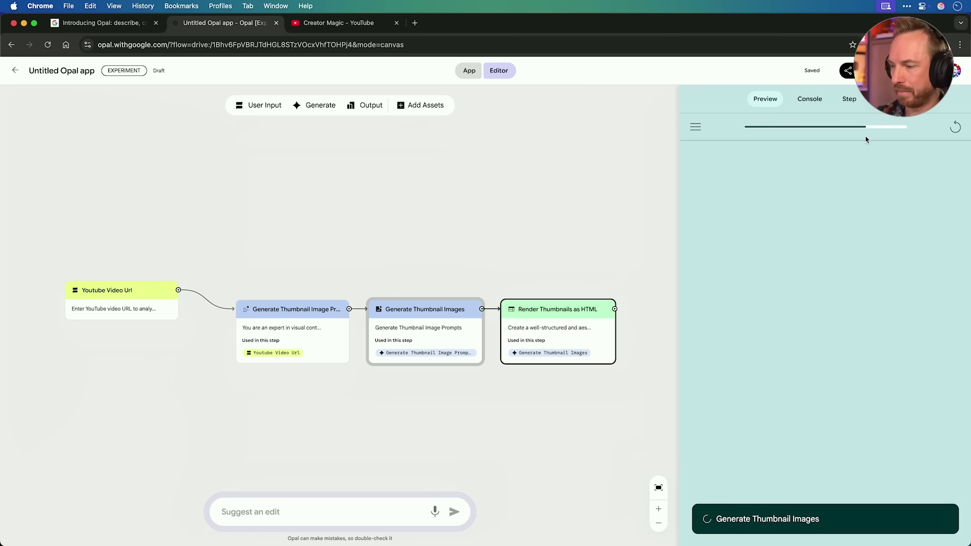
Step: Check the run's console and look through the generated thumbnail concepts in the app preview
click(812, 100)
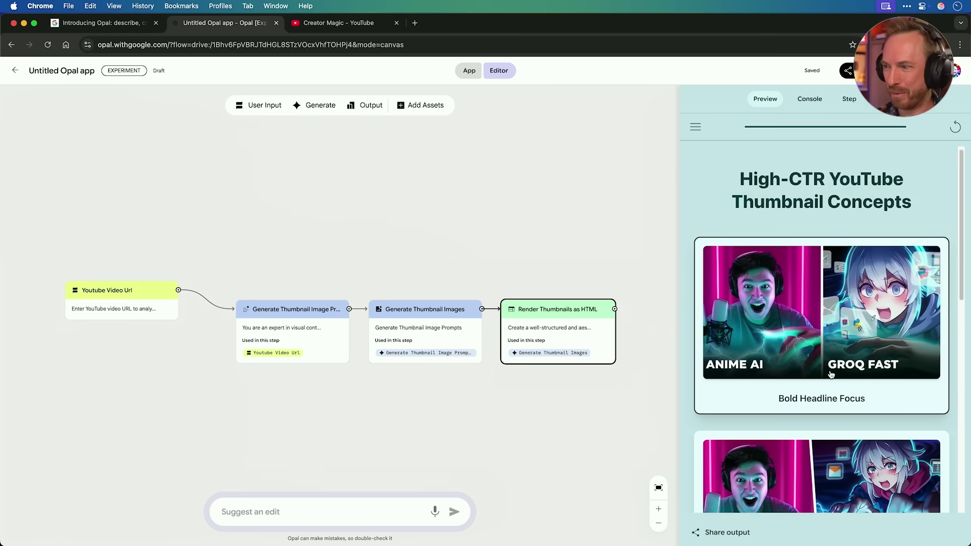
scroll(831, 373, down, 3)
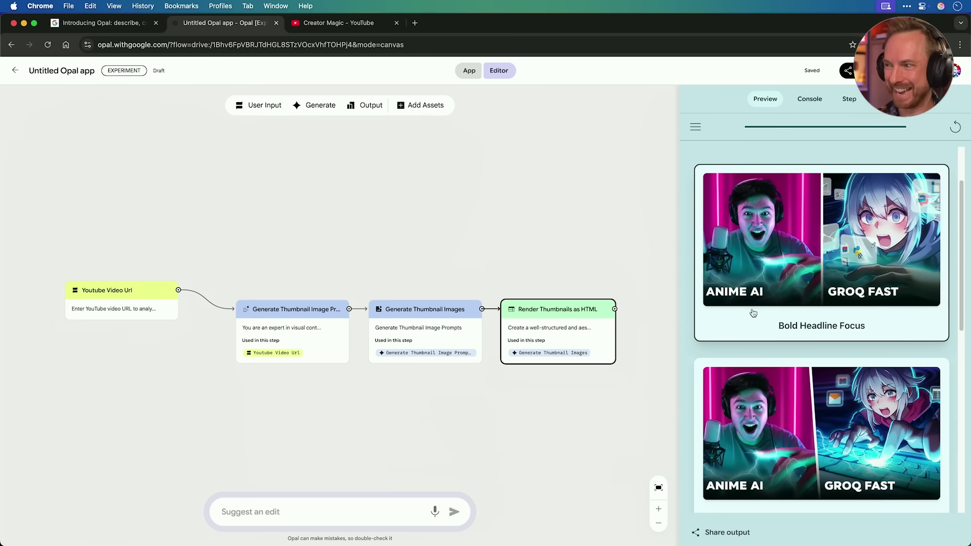
scroll(860, 328, down, 5)
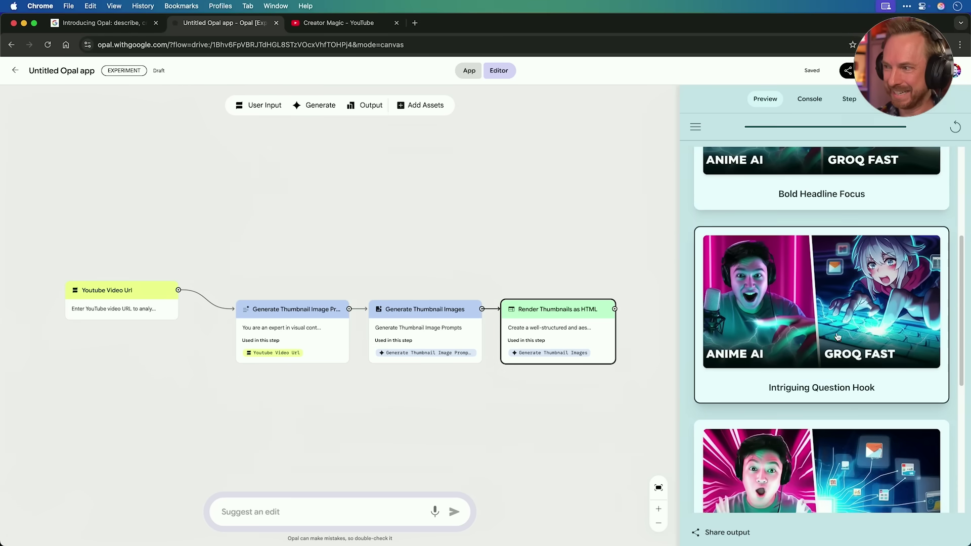
scroll(855, 345, down, 10)
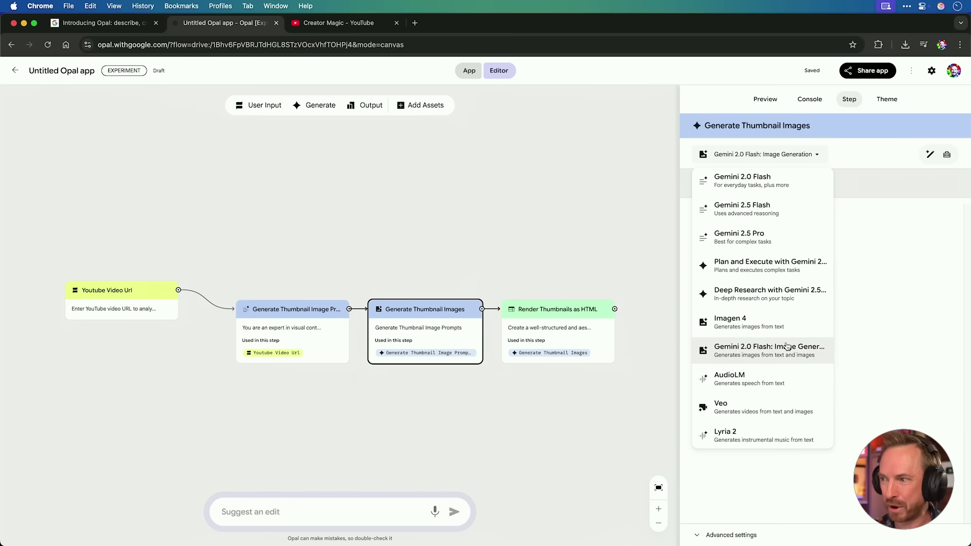
Step: Switch the Generate Thumbnail Images step to the Imagen 4 model and review the thumbnails from the new run
click(748, 333)
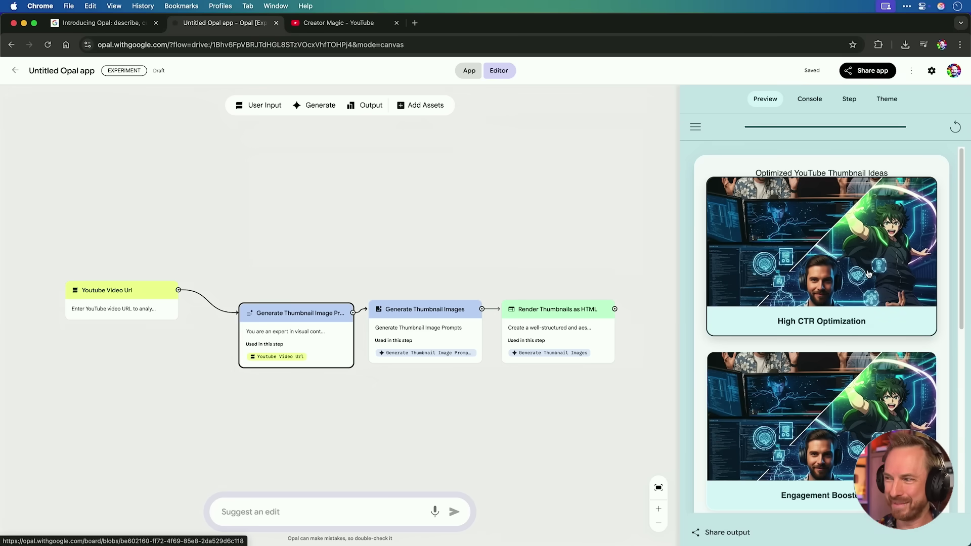
scroll(868, 274, down, 2)
scroll(868, 273, down, 5)
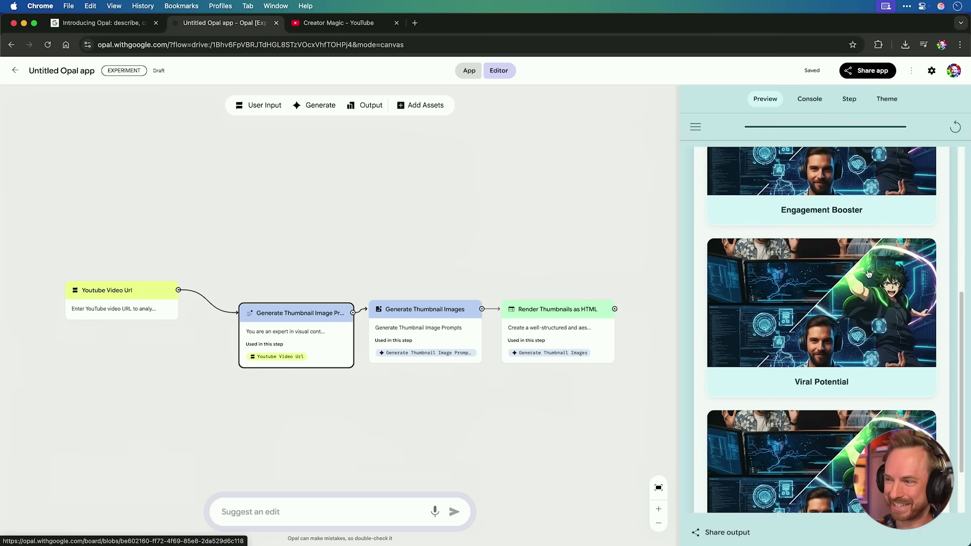
scroll(868, 274, down, 1)
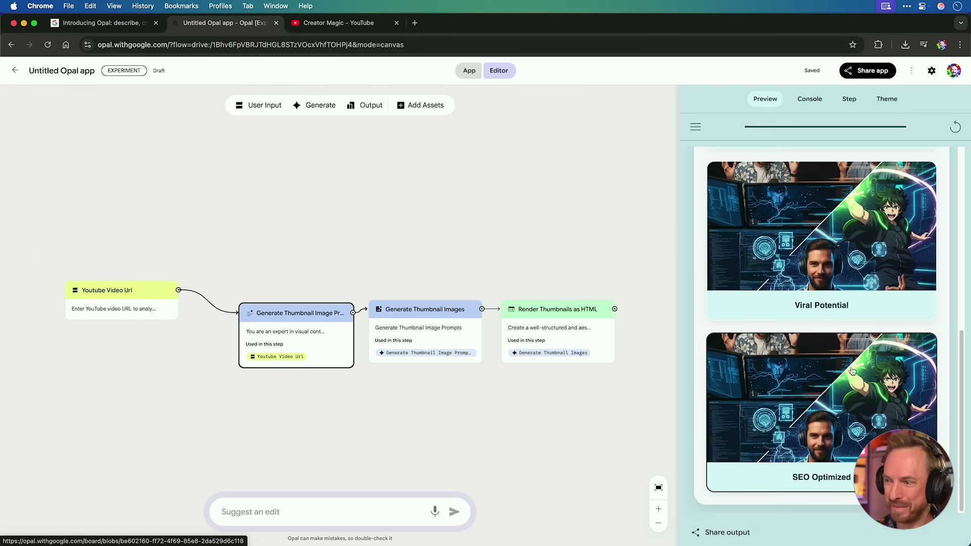
scroll(853, 387, up, 8)
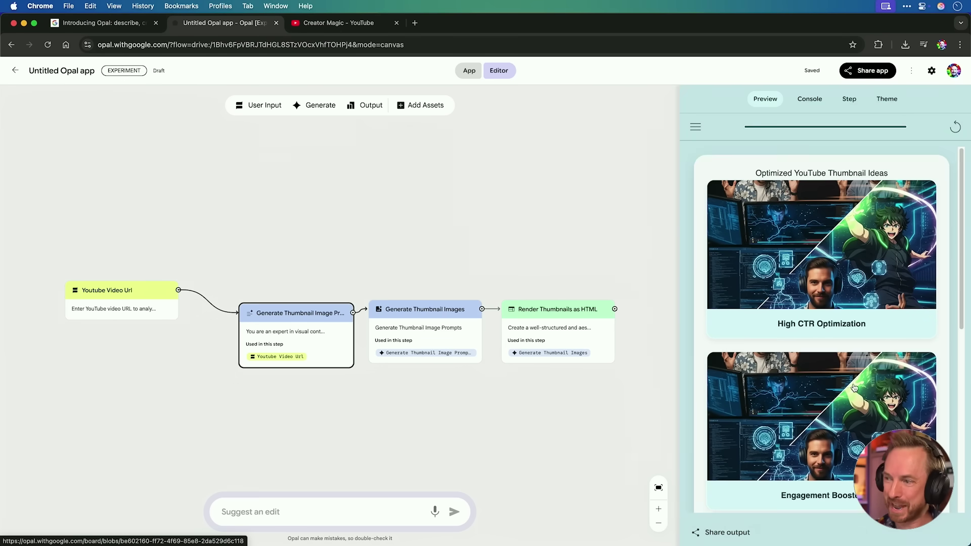
Step: Examine the options available for the Generate Thumbnail Images model and the Render Thumbnails as HTML output
click(403, 329)
click(726, 155)
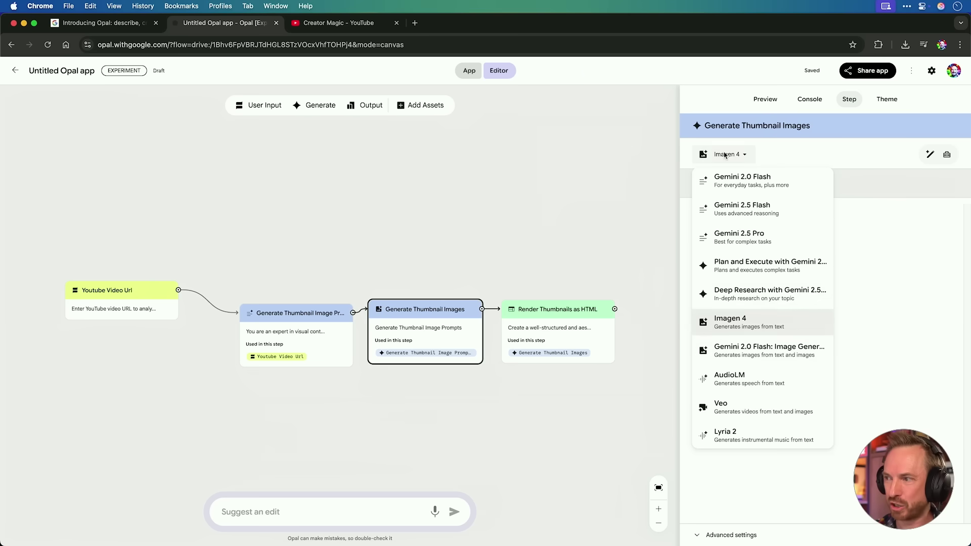
click(557, 333)
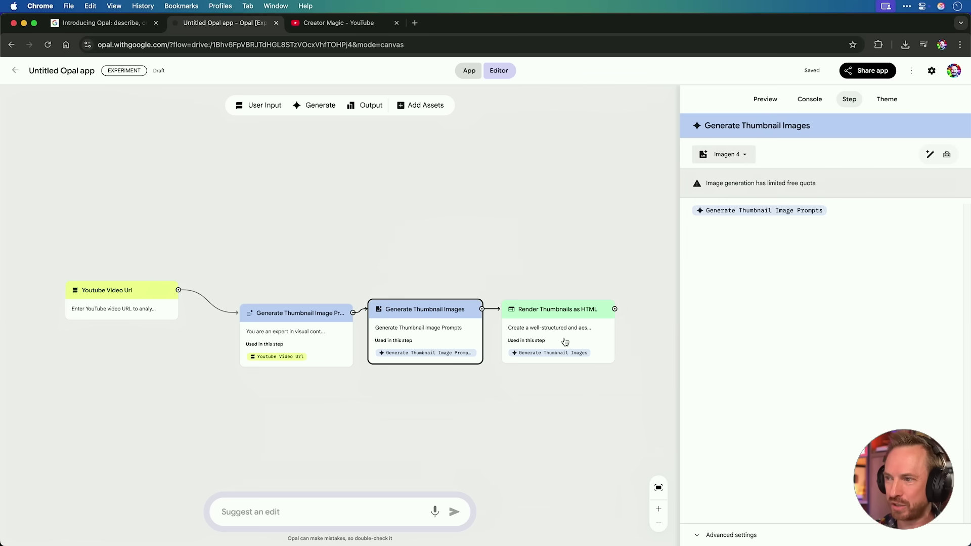
click(564, 342)
click(783, 155)
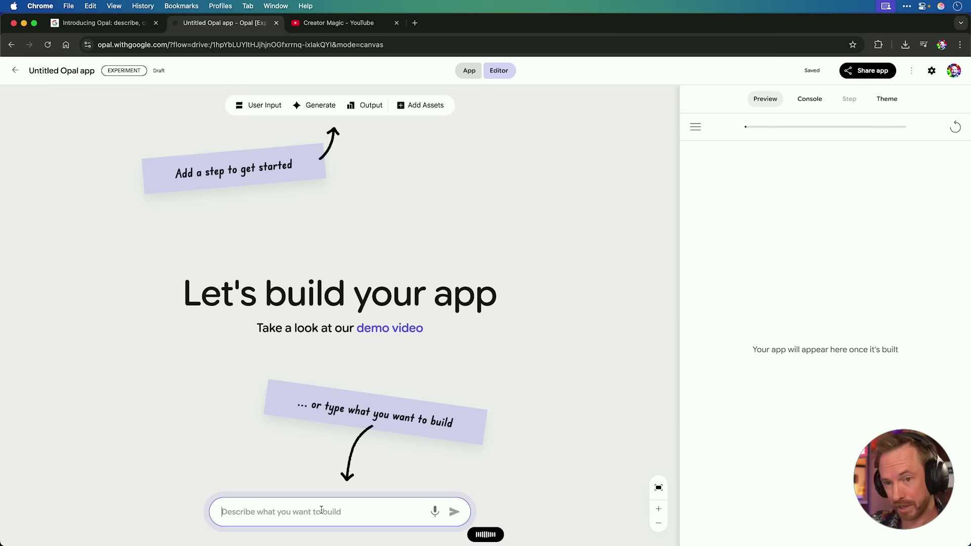
Step: Generate a new app from a prompt that turns YouTube videos into blog posts with relevant images
key(super+v)
key(Return)
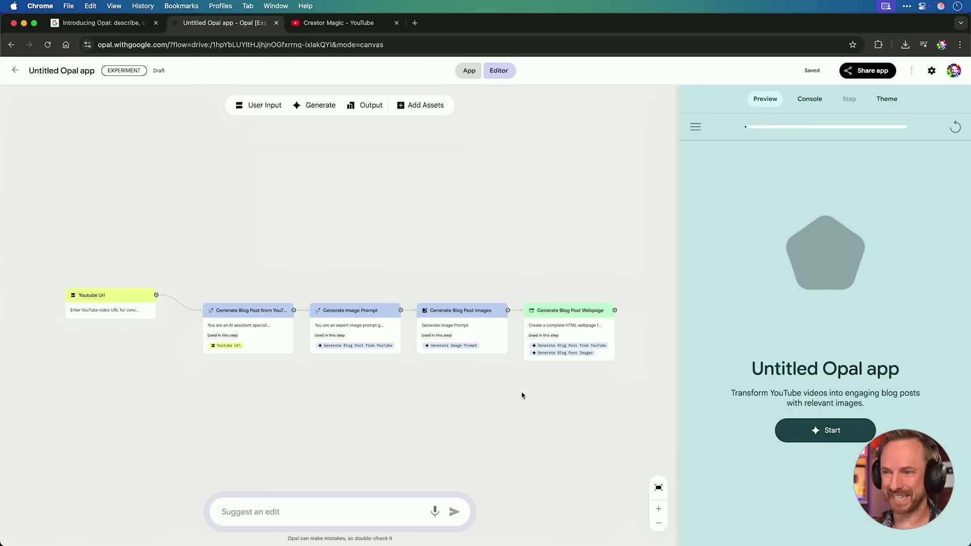
Step: Check the Youtube Url input and set the model of the Generate Blog Post from YouTube step to Gemini 2.5 Pro
click(138, 315)
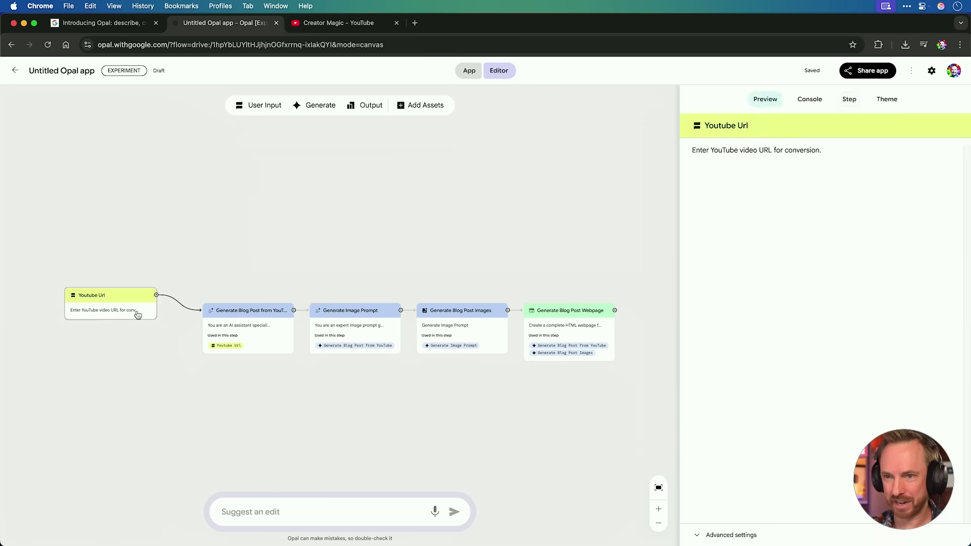
click(251, 342)
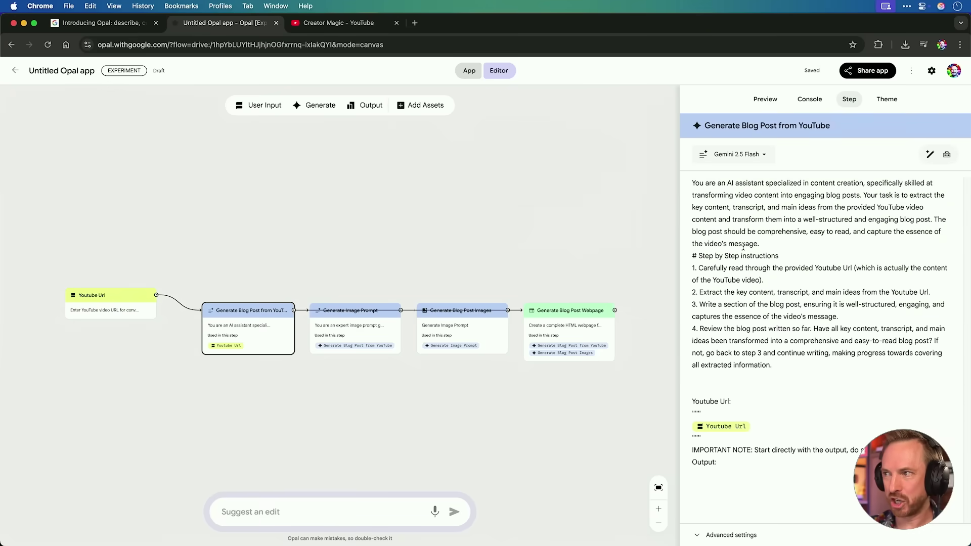
click(762, 158)
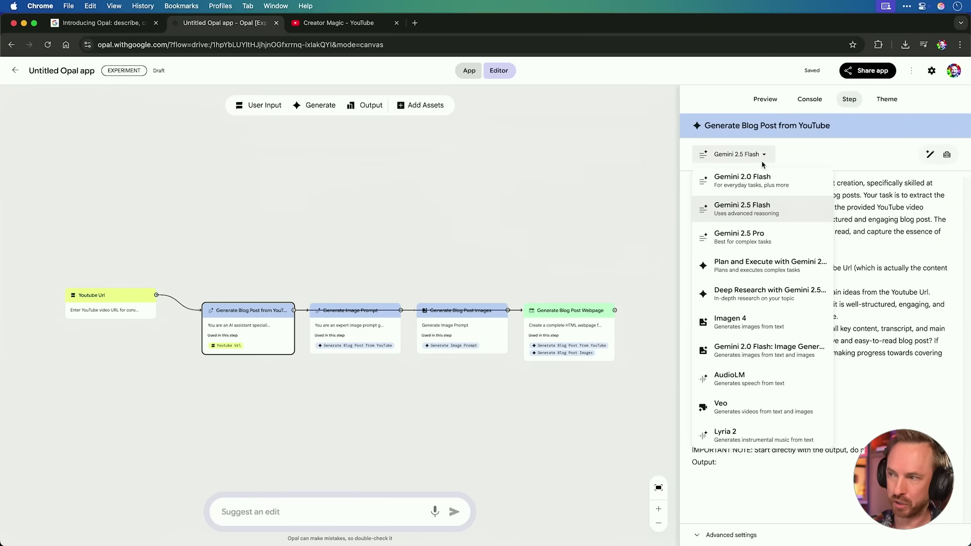
click(759, 237)
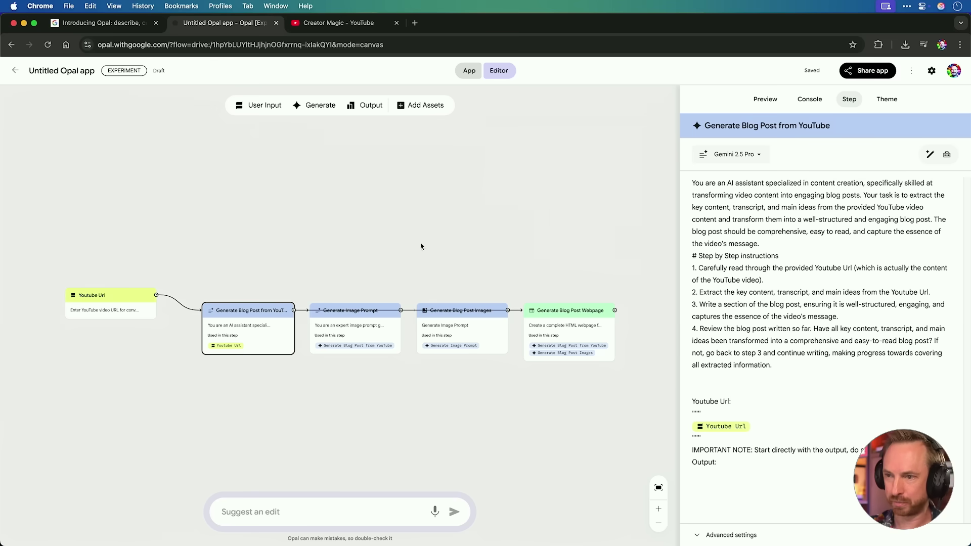
Step: Check the Generate Image Prompt step and set the model of the Generate Blog Post Images step to Imagen 4
click(372, 312)
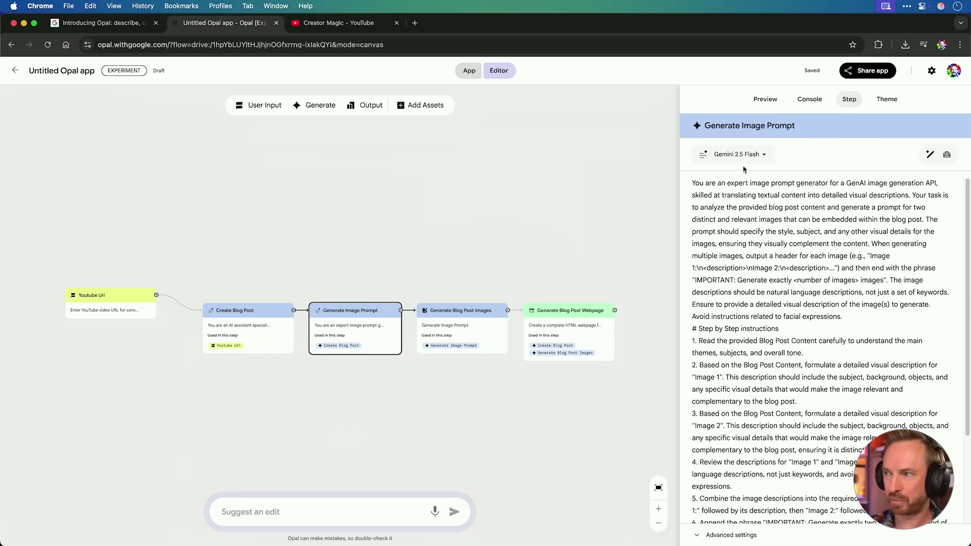
click(480, 331)
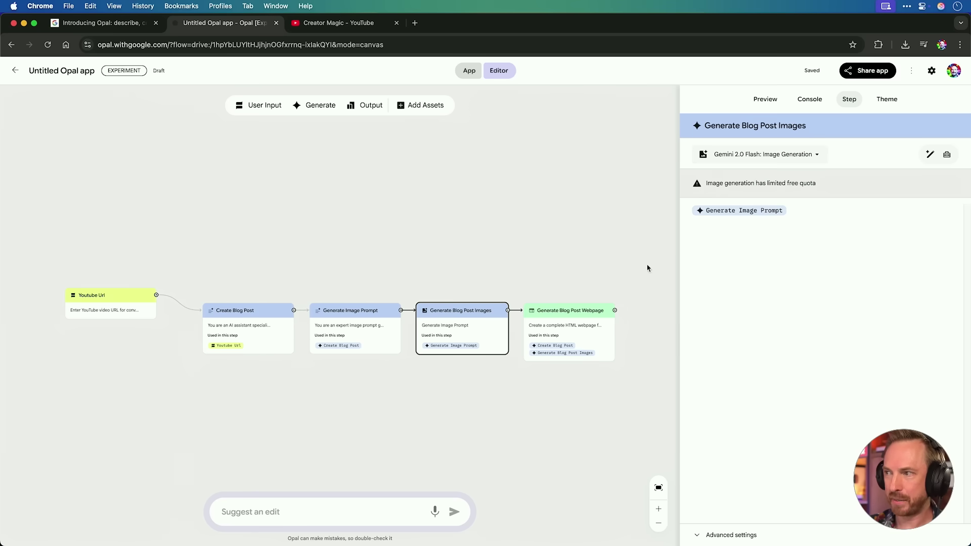
click(746, 158)
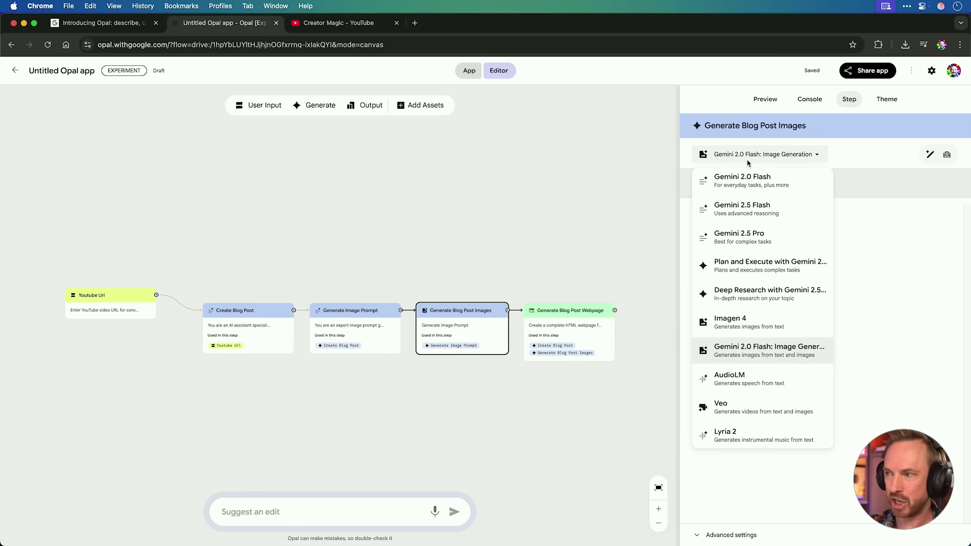
click(745, 332)
Step: Check the Generate Blog Post Webpage output and rename the app as YouTube to Blog
click(588, 343)
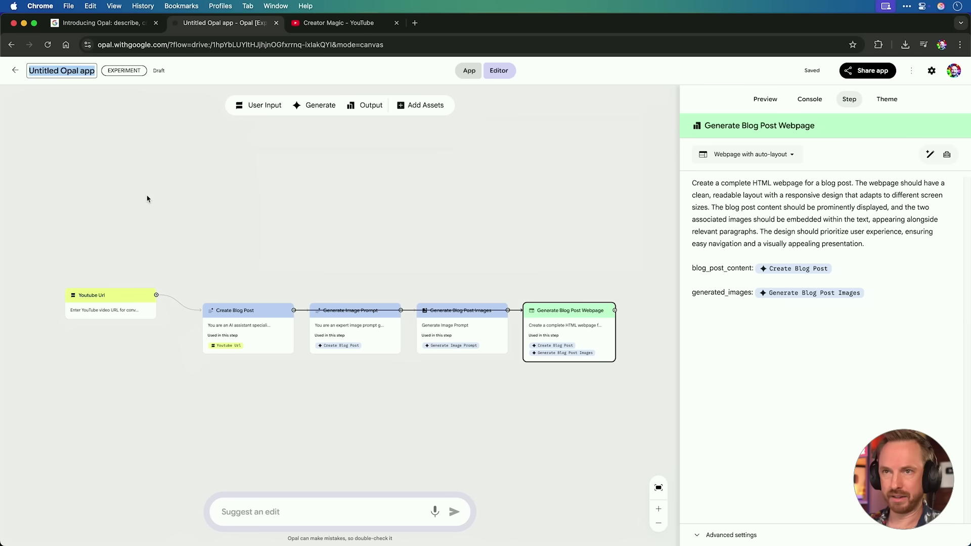
text(YouT)
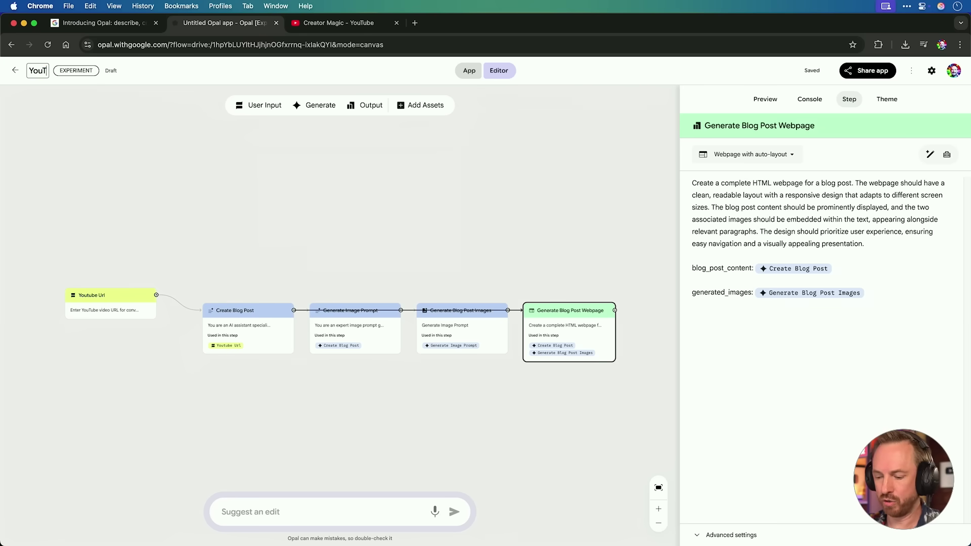
text(ube to Blog)
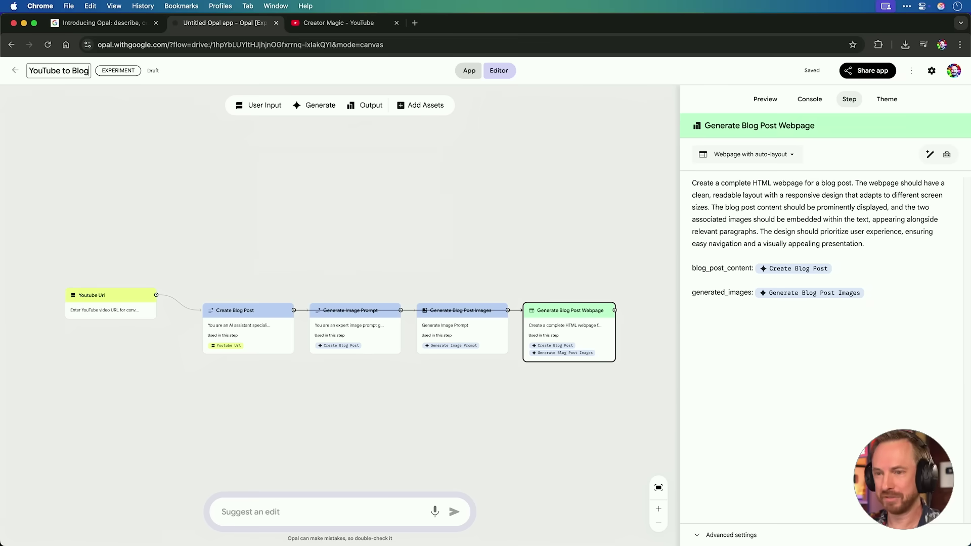
Step: Run the app with the link of the "I Built an AI Employee in 5 Minutes" video copied from the Creator Magic channel
click(469, 71)
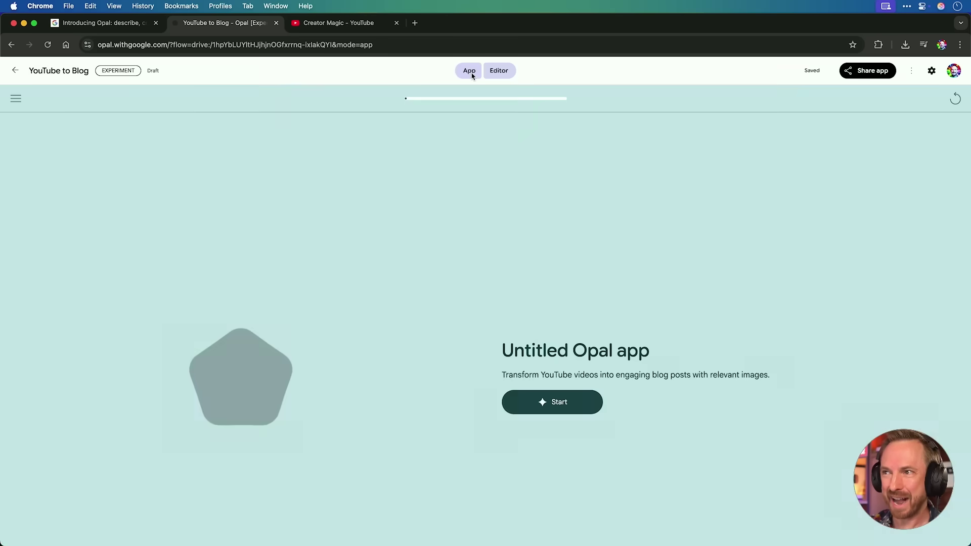
click(538, 402)
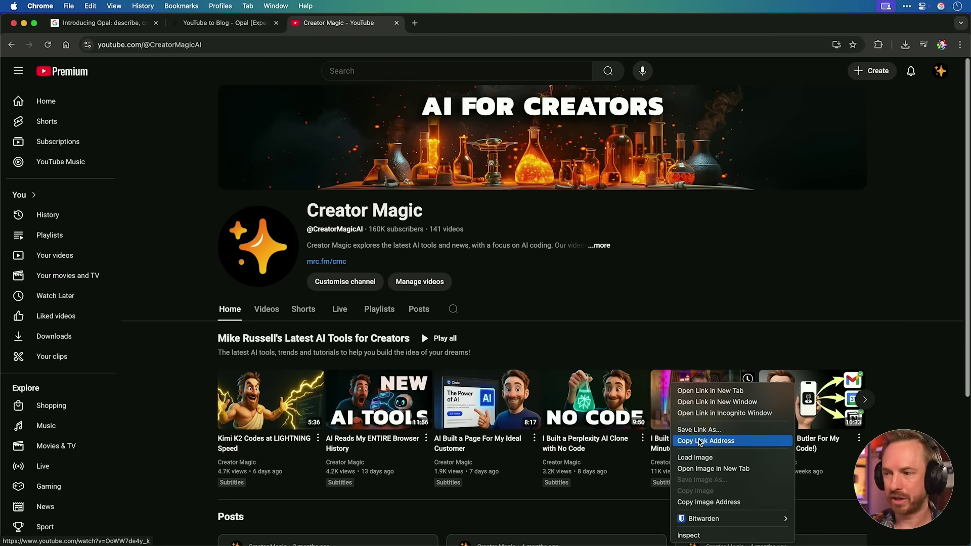
click(688, 440)
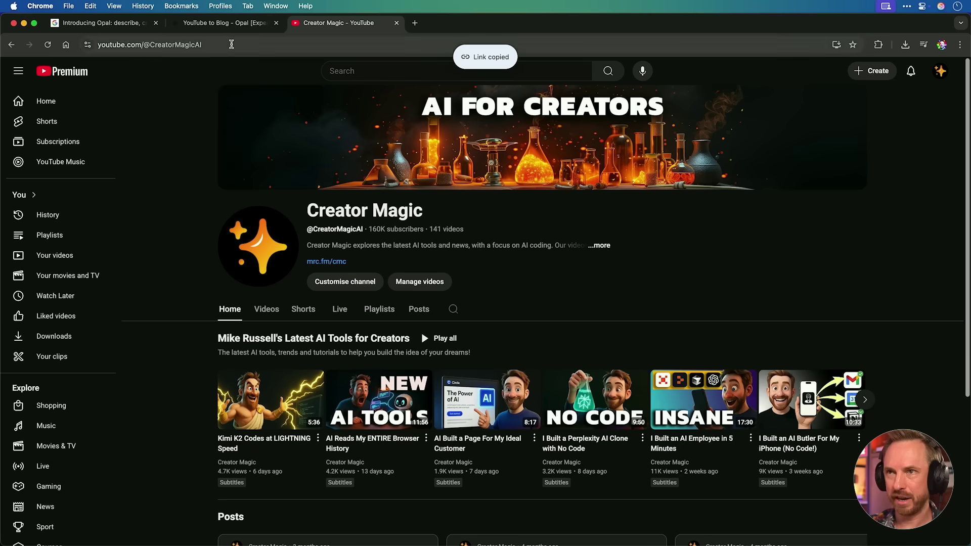
click(225, 22)
click(430, 514)
key(super+v)
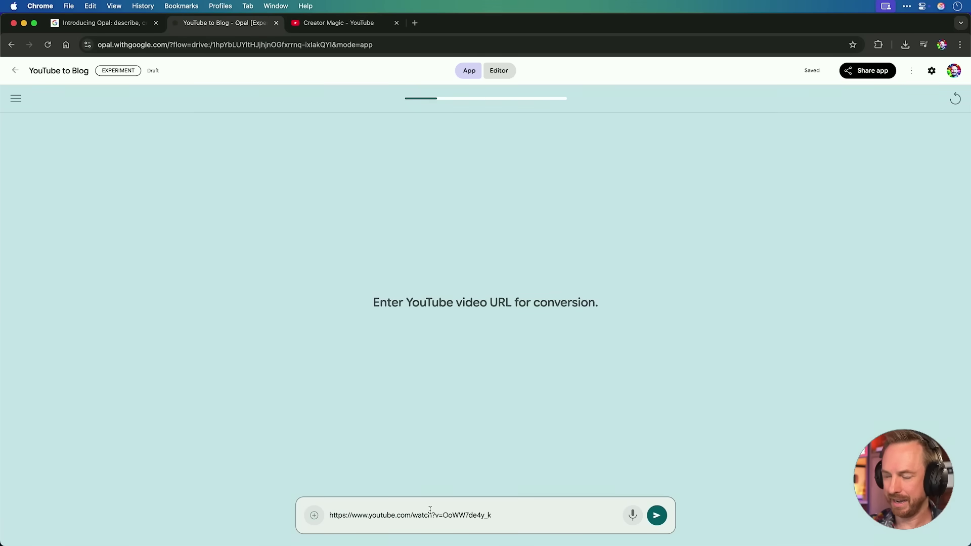
key(Return)
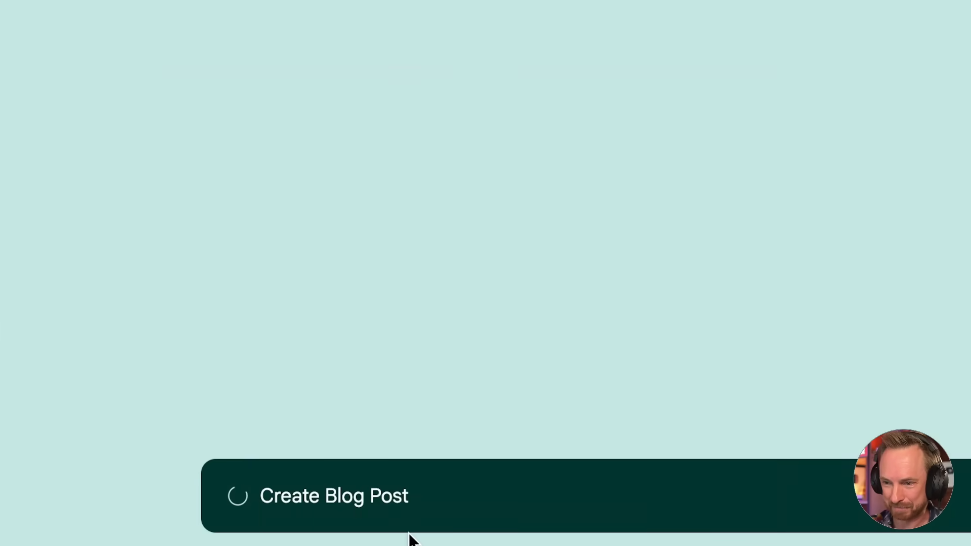
Step: Inspect the run's console log, expanding the system instruction in the model input of the Create Blog Post step
click(499, 70)
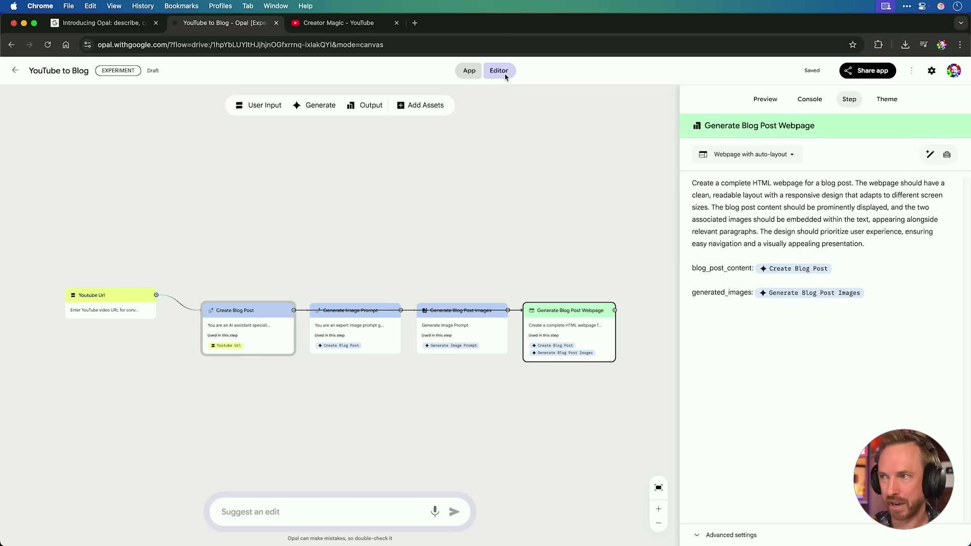
click(807, 99)
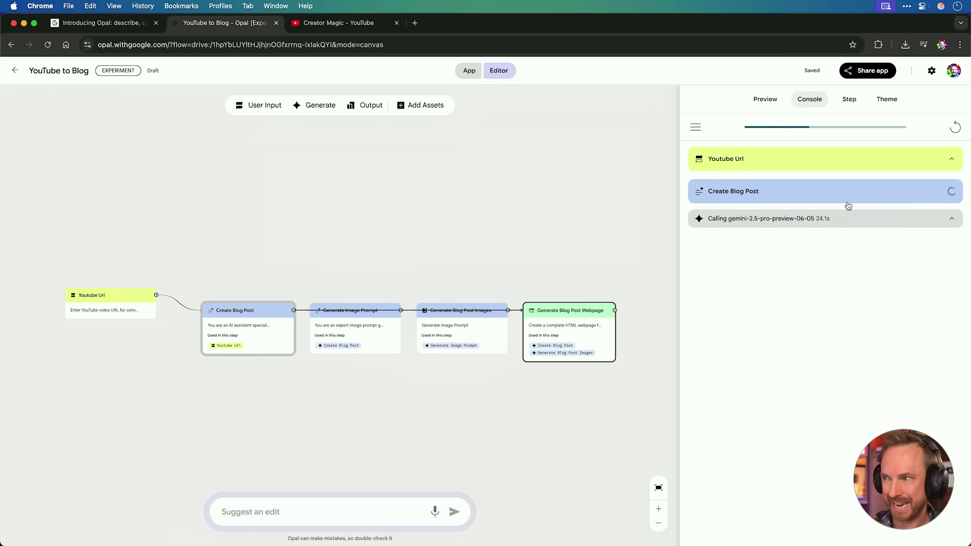
click(857, 217)
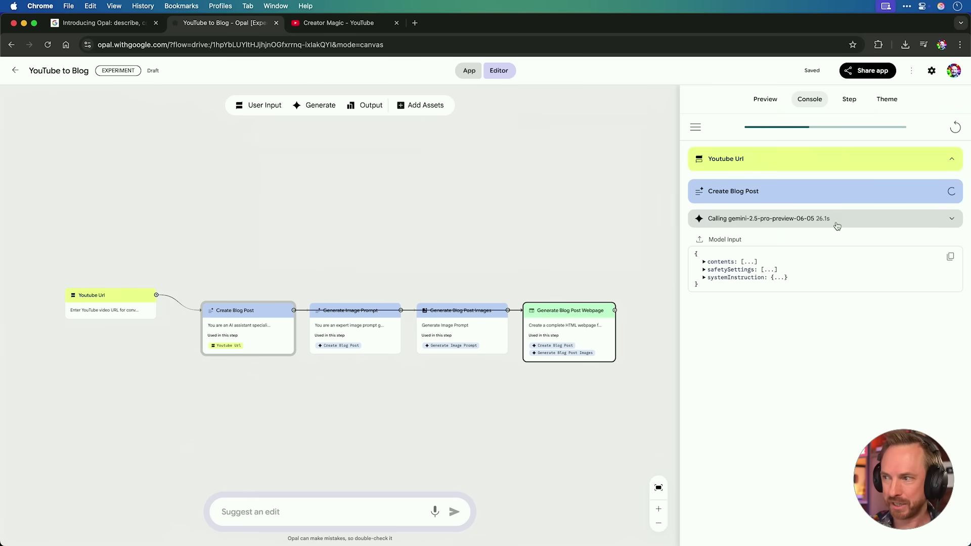
click(704, 278)
click(713, 287)
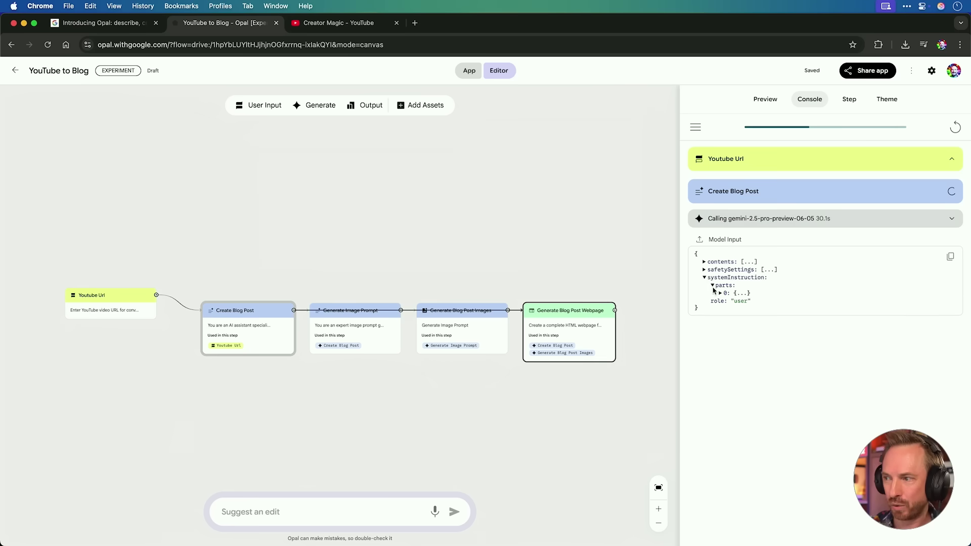
click(720, 294)
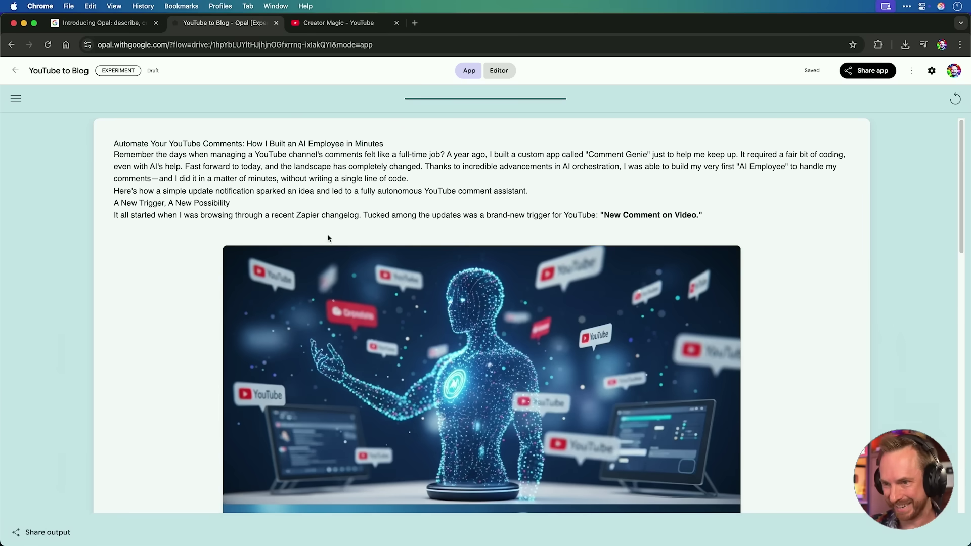
Step: Read through the generated blog post, checking its text, embedded images and quoted prompt
scroll(496, 387, down, 10)
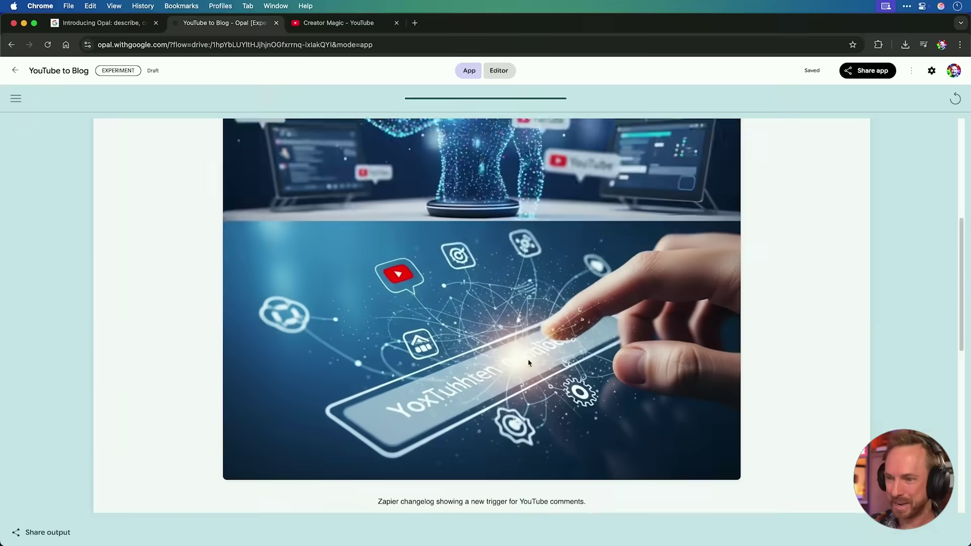
scroll(445, 400, down, 5)
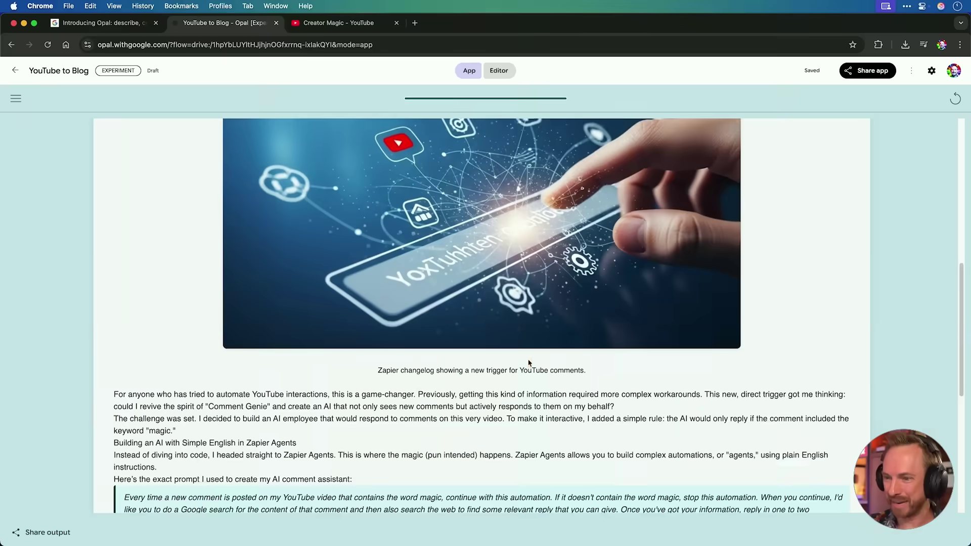
scroll(445, 399, down, 5)
scroll(323, 319, down, 6)
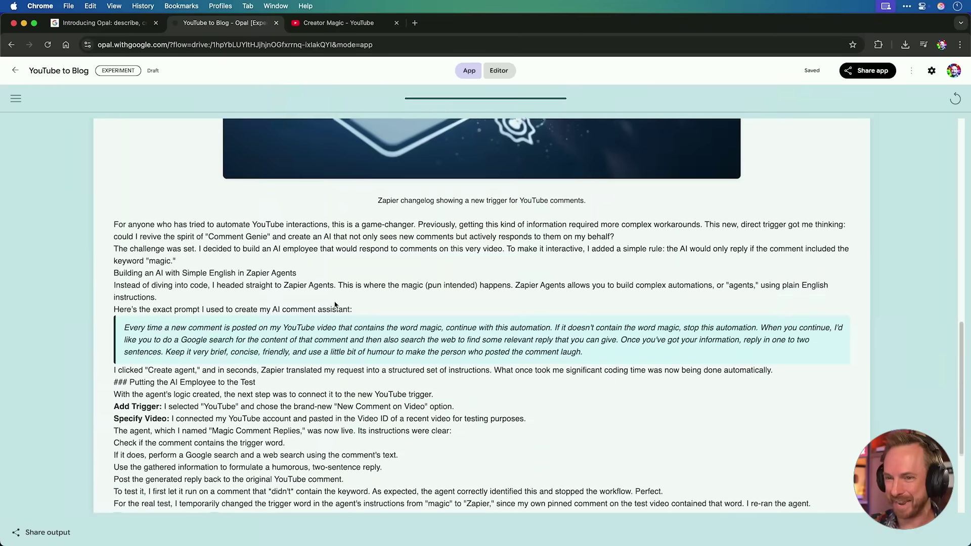
scroll(361, 403, up, 15)
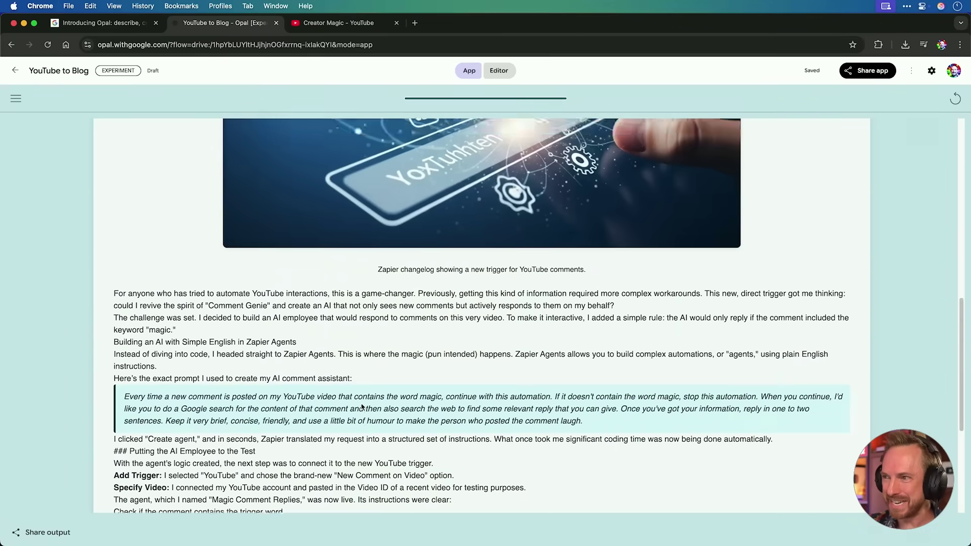
scroll(362, 407, down, 20)
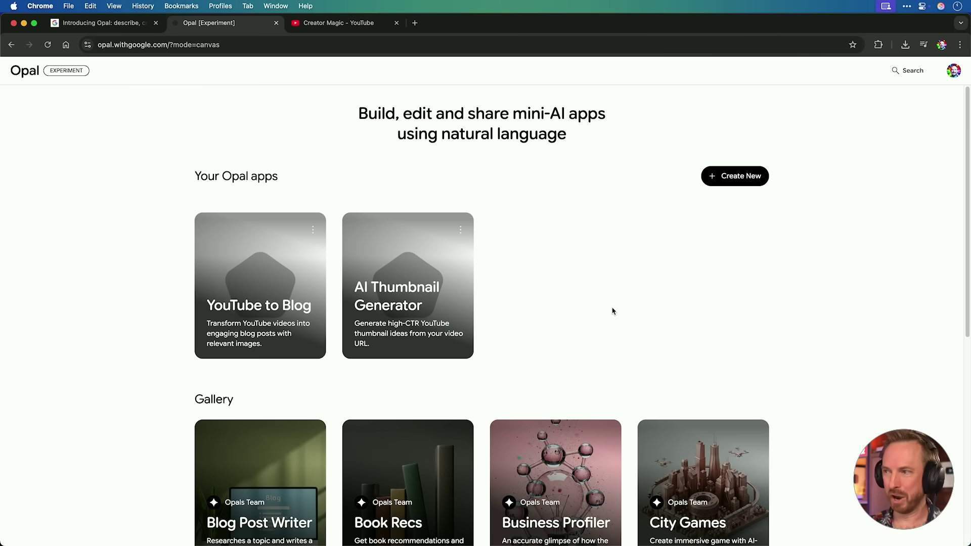
Step: Create a new trend-based AI influencer app and run it with the keywords "ai tools" and the influencer's name
click(745, 185)
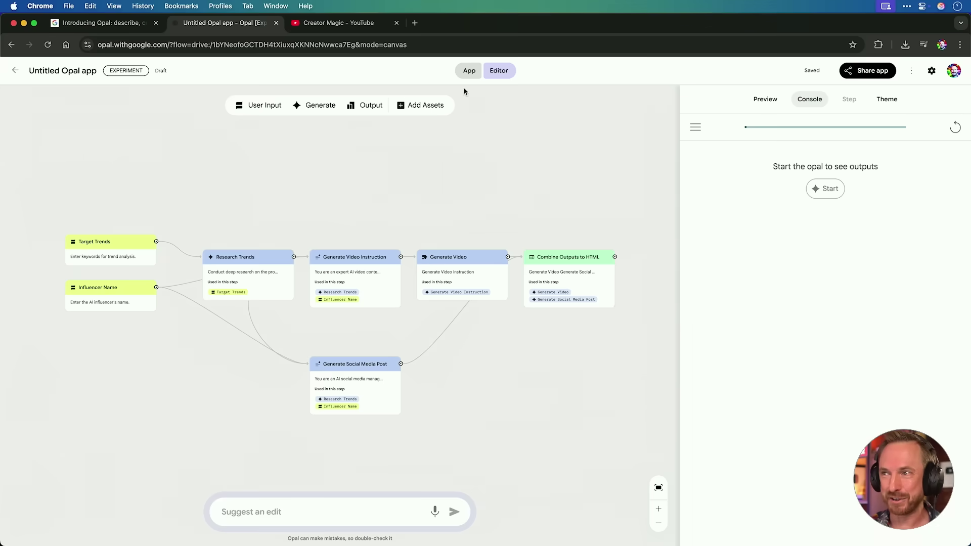
click(462, 77)
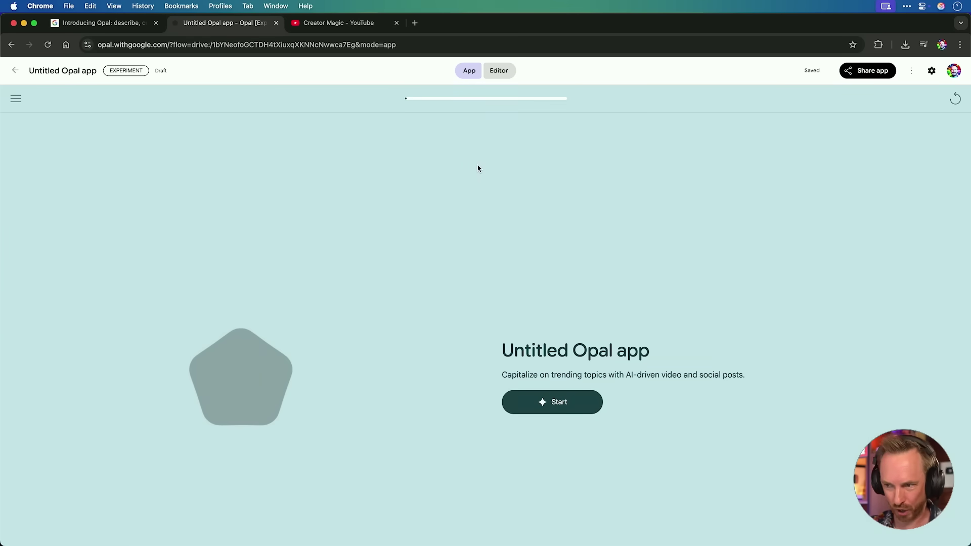
click(548, 401)
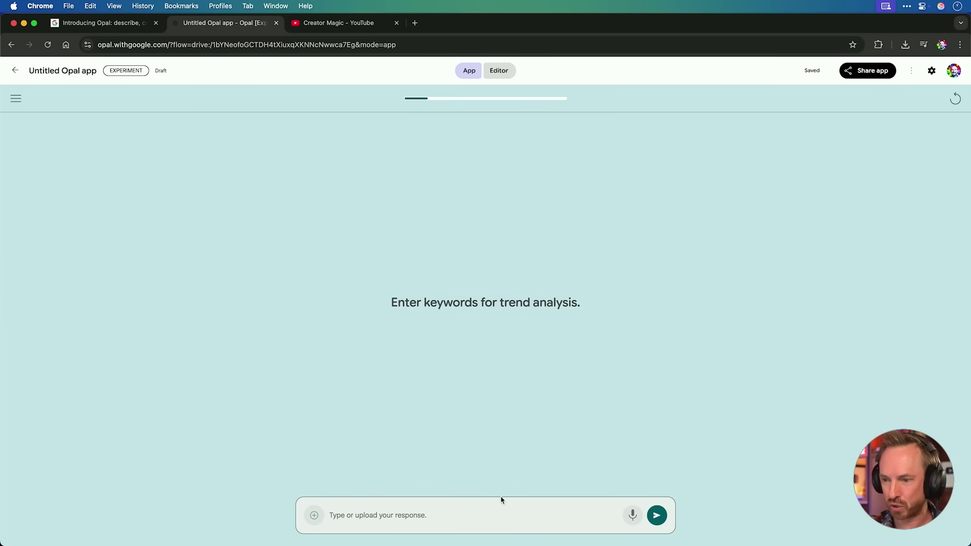
text(ai)
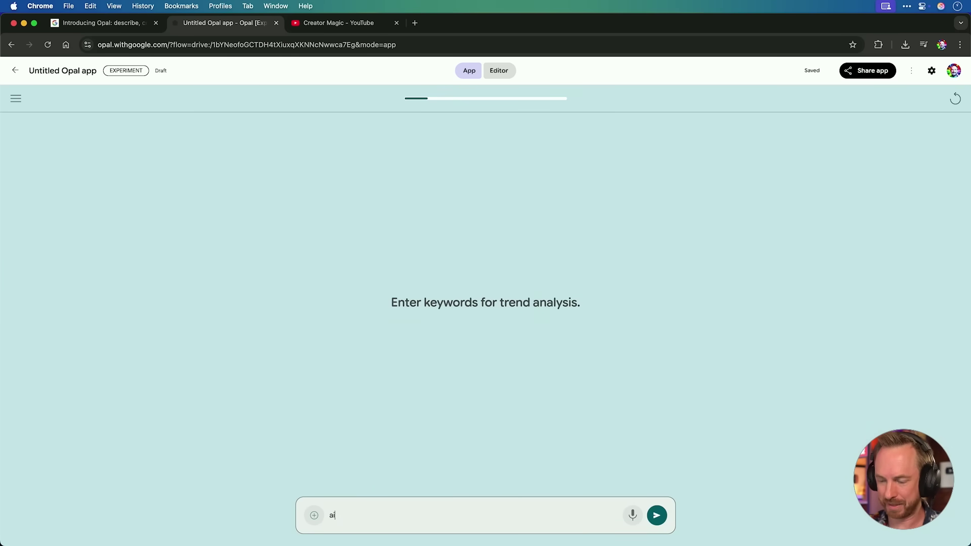
text( tools)
key(Return)
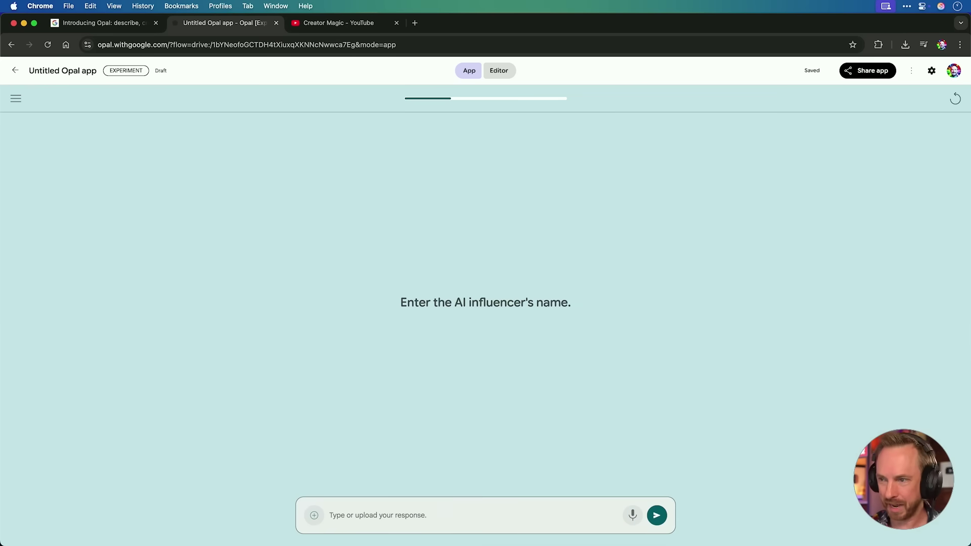
text(Mike Russell)
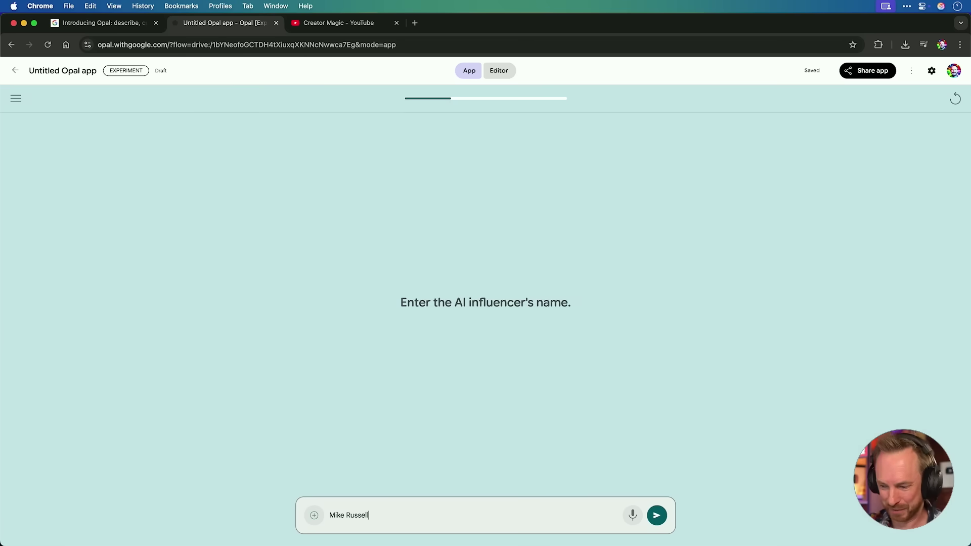
key(Return)
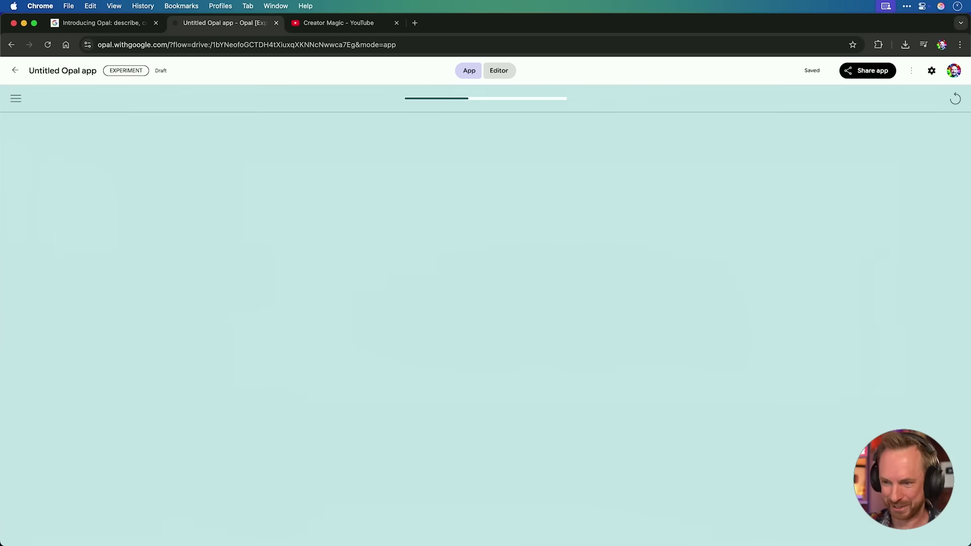
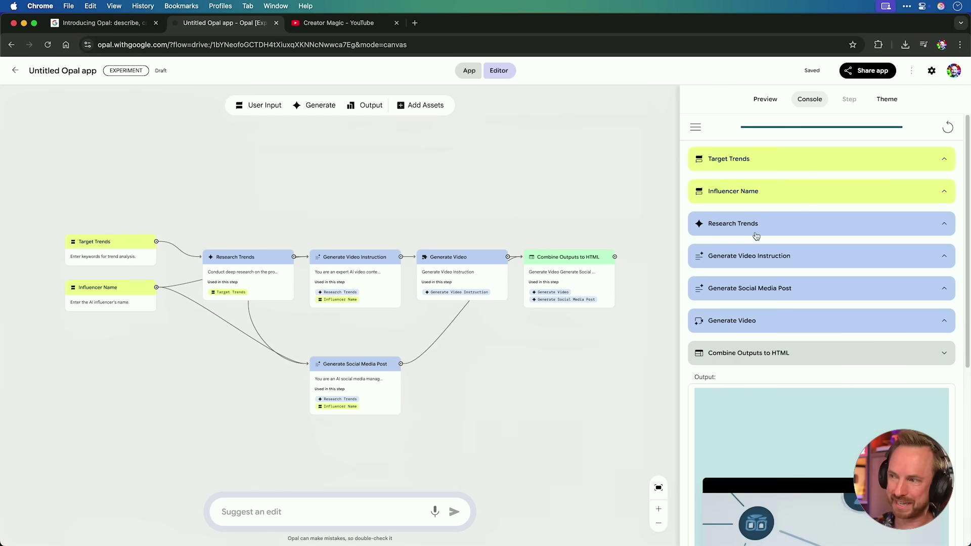
Step: Examine the Research Trends log in the console, including the findings and references of its first web search
click(756, 236)
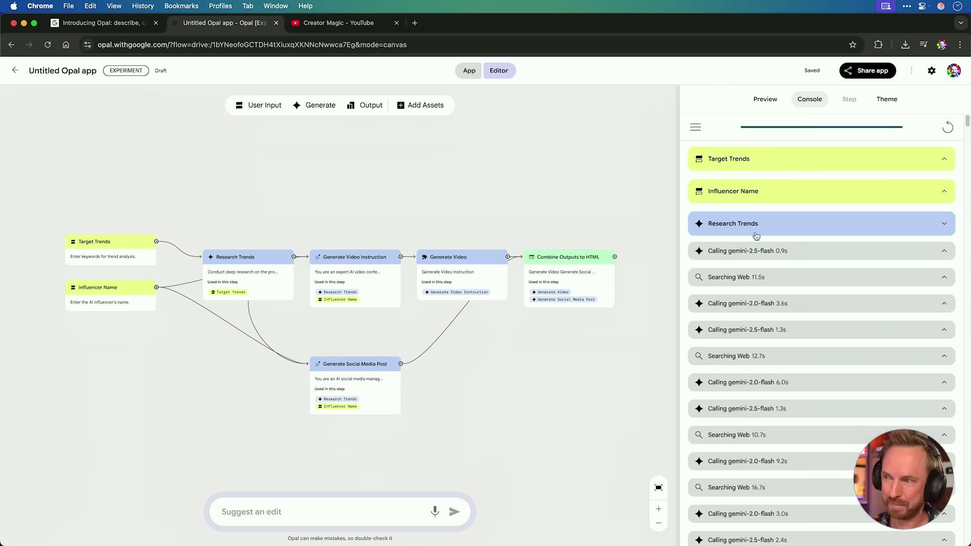
click(750, 286)
scroll(759, 354, down, 5)
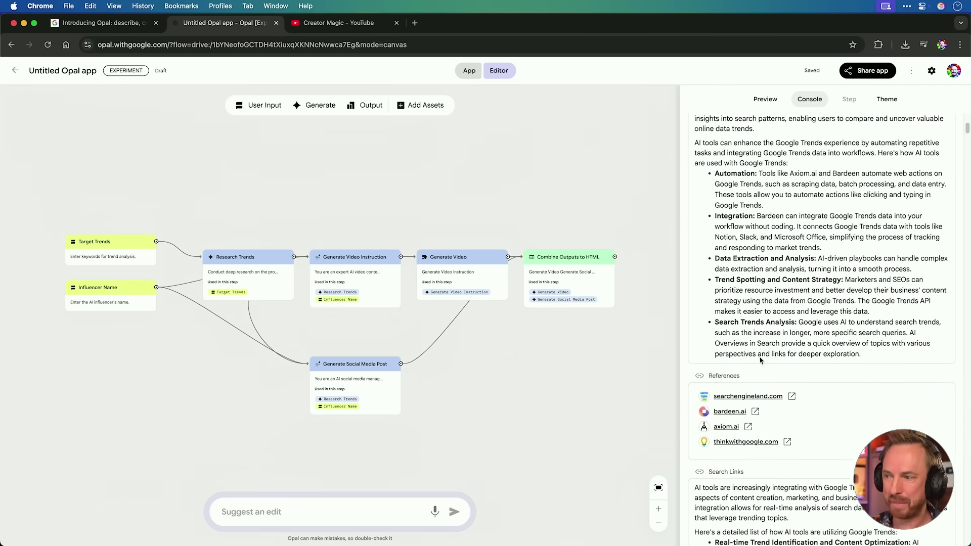
scroll(748, 384, down, 1)
scroll(747, 435, down, 10)
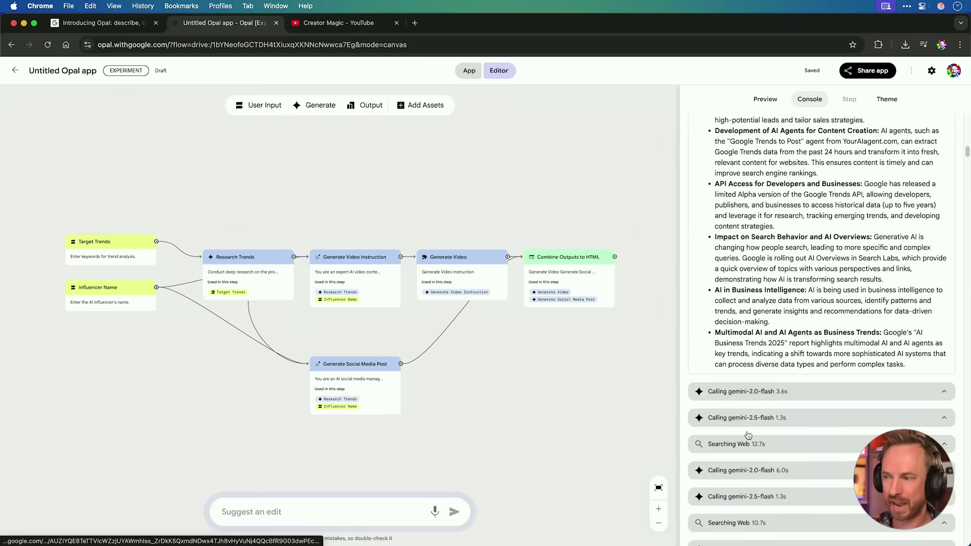
scroll(764, 396, down, 3)
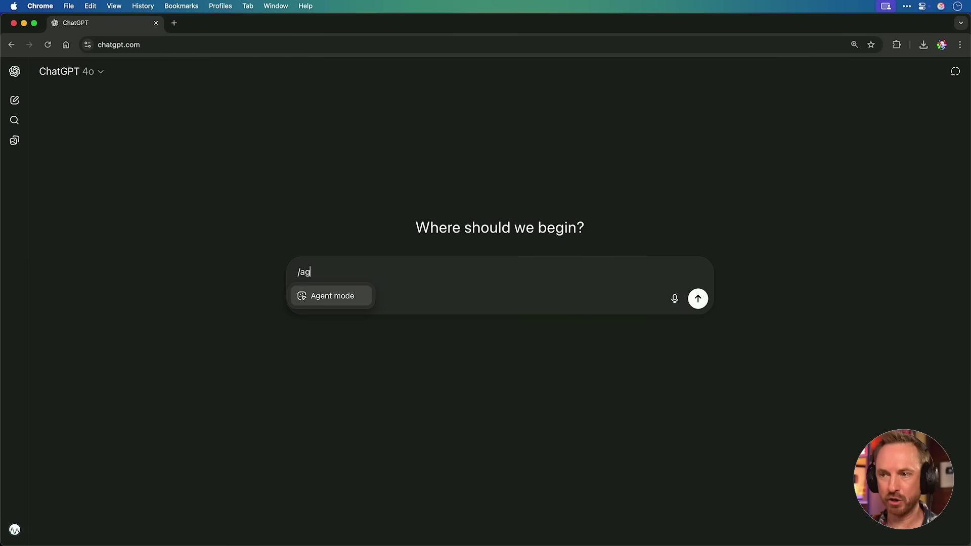
Step: Switch to ChatGPT and turn on Agent mode for a new chat
text(t)
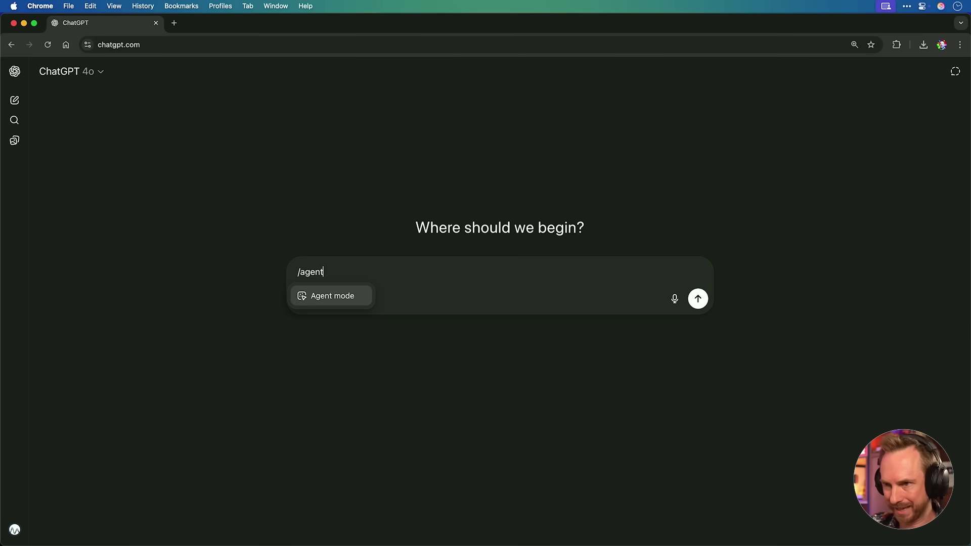
key(Return)
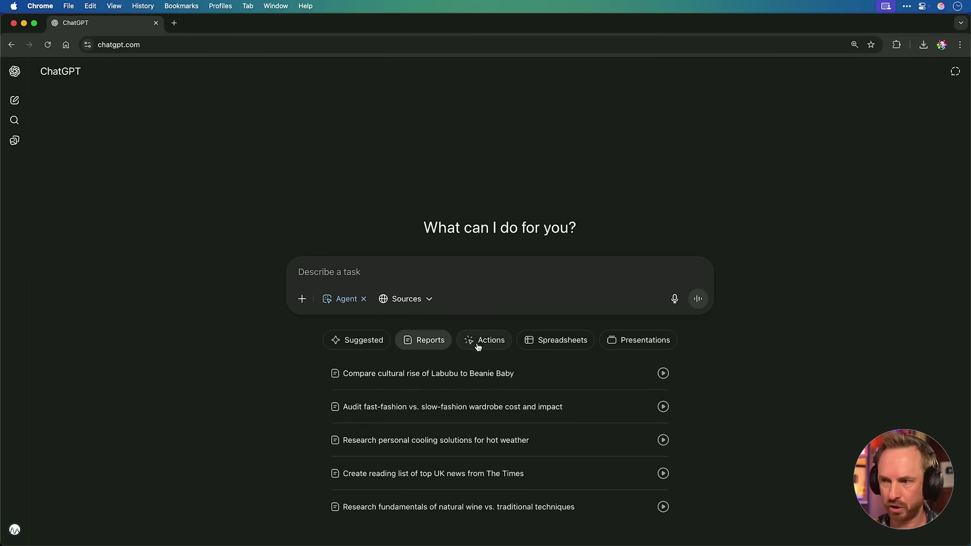
Step: Submit an Agent task to research the Creator Magic YouTube channel and community and list potential collaboration partners of interest to its audience
click(445, 405)
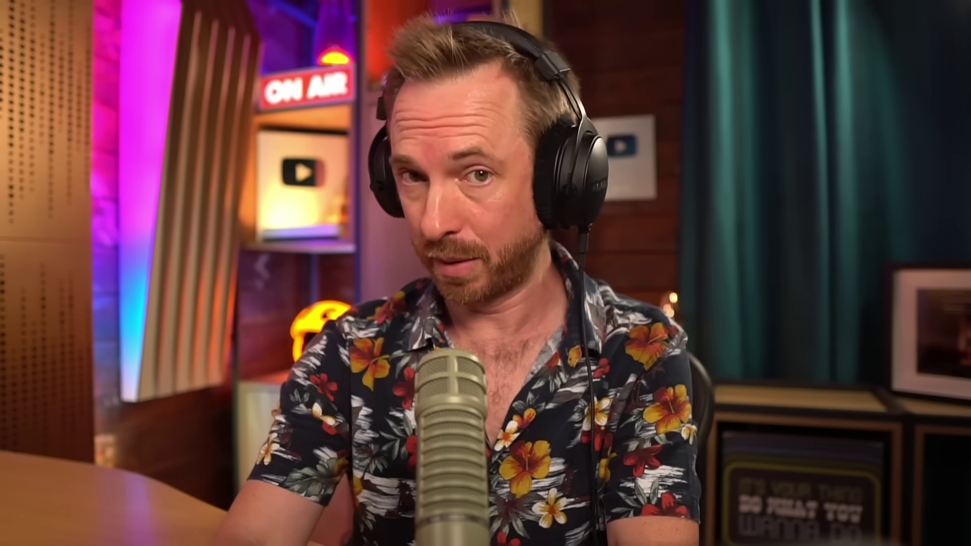
click(547, 338)
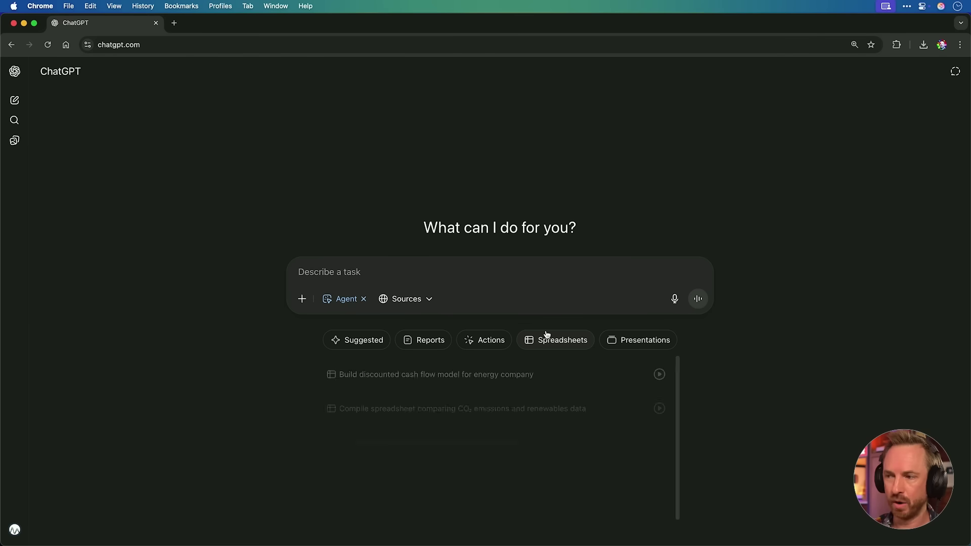
click(636, 342)
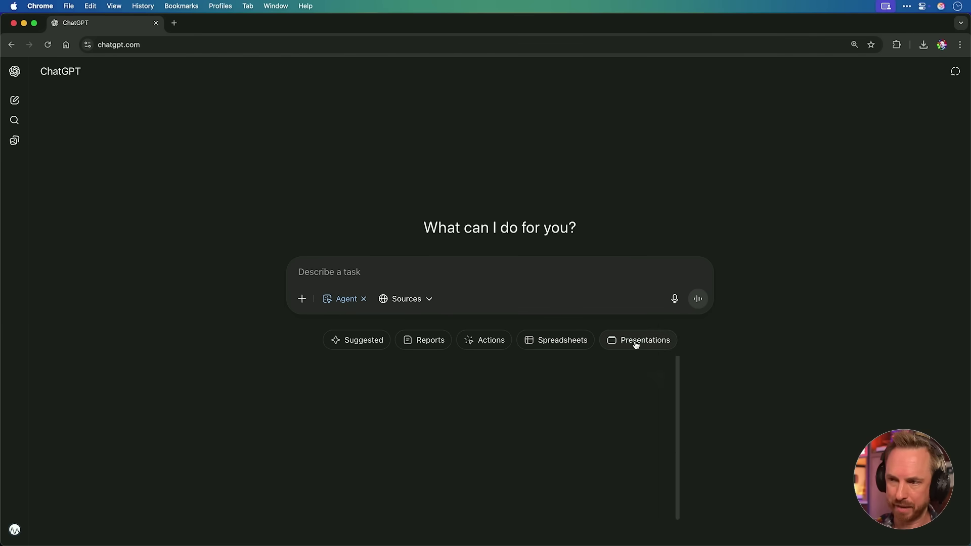
click(368, 335)
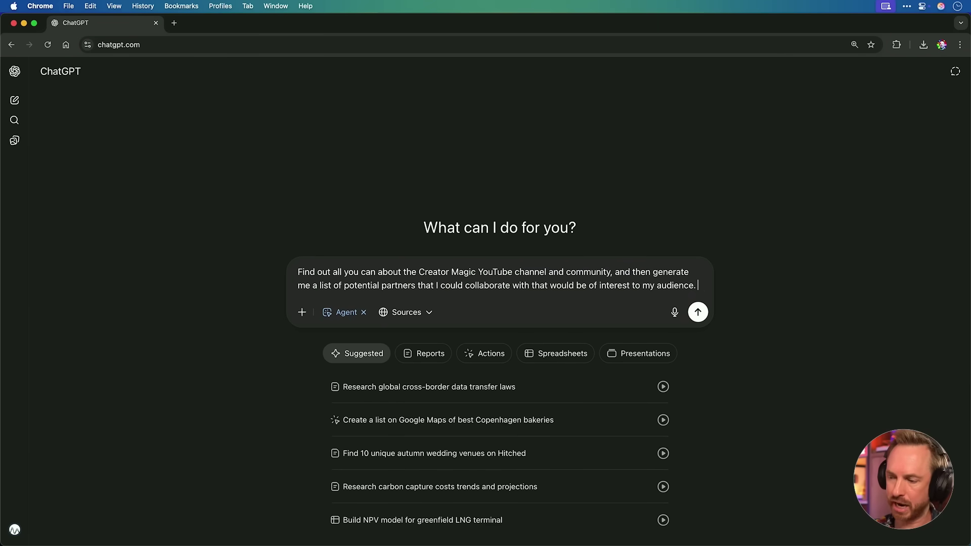
key(Return)
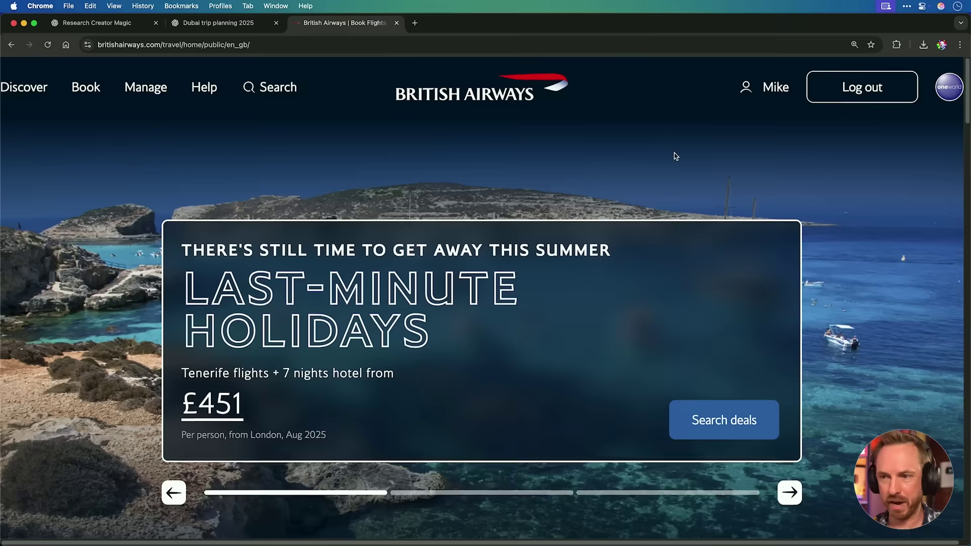
Step: On the British Airways site, set a return trip from London (All Airports) to Dubai (DXB), departing 08/12/2025 and returning 22/12/2025
scroll(675, 153, down, 9)
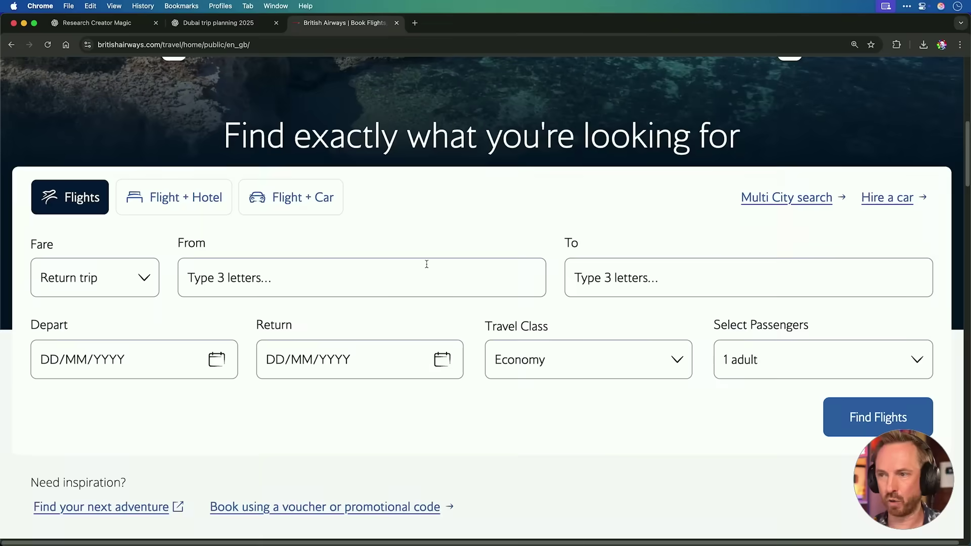
text(lon)
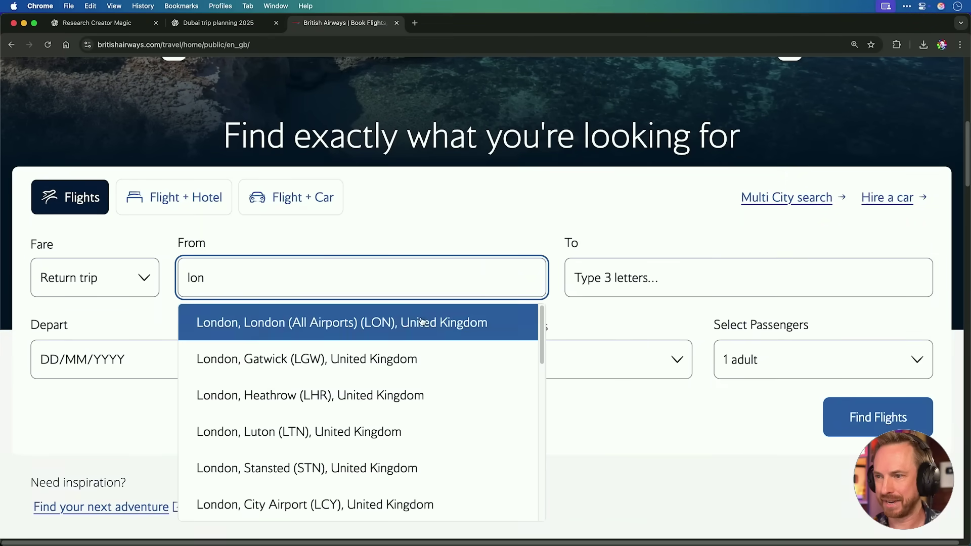
click(463, 320)
click(586, 290)
text(dub)
click(597, 395)
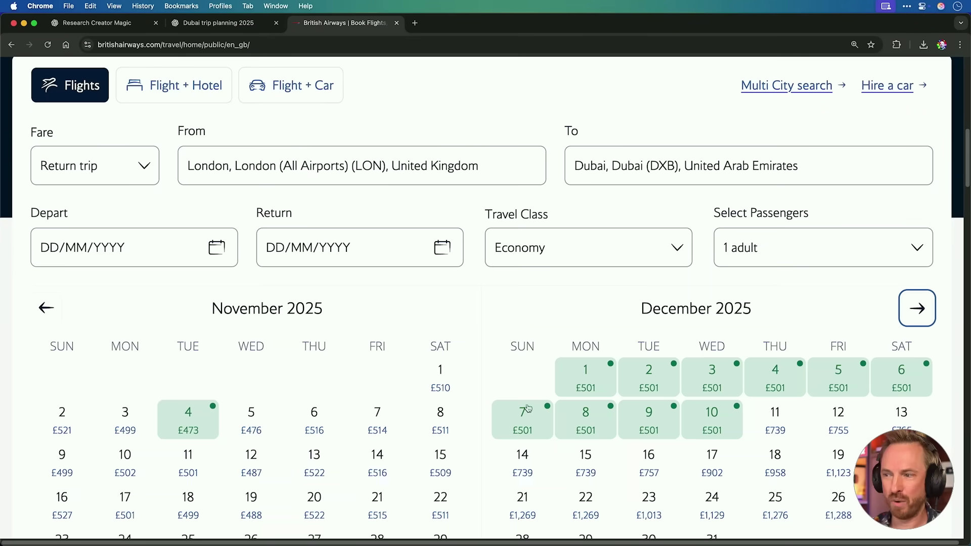
click(597, 425)
click(585, 502)
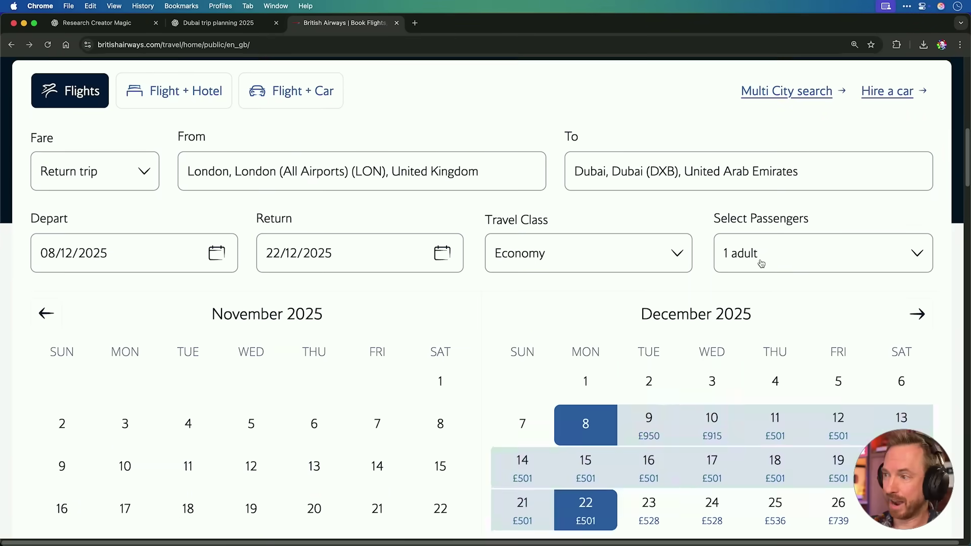
Step: Set the passengers to 2 adults, 1 young adult and 1 child, and search for the flights
click(760, 262)
click(901, 379)
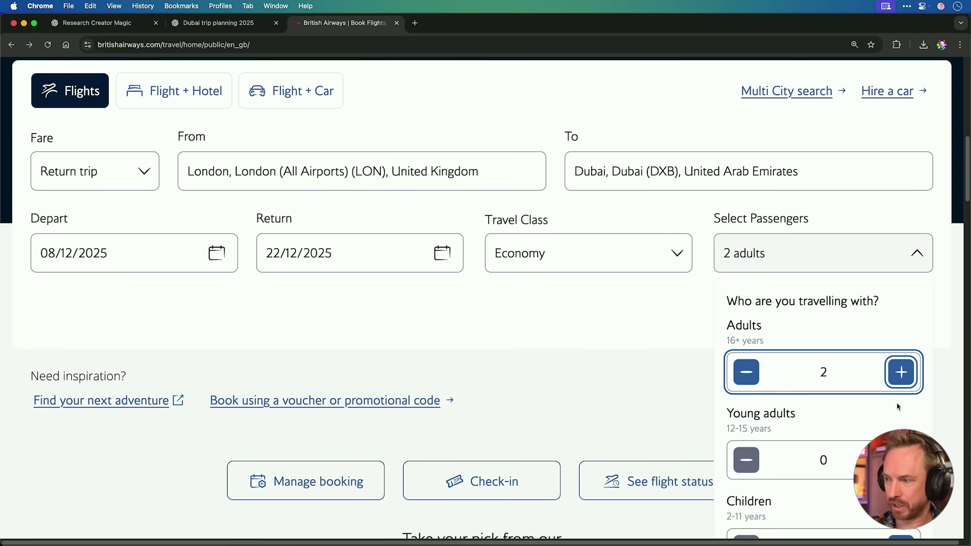
click(901, 460)
scroll(900, 532, down, 1)
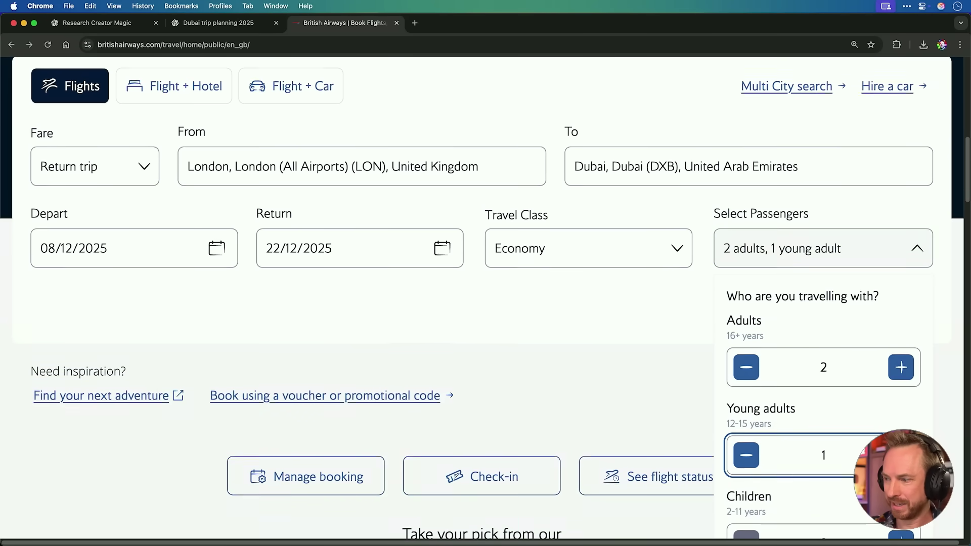
click(900, 532)
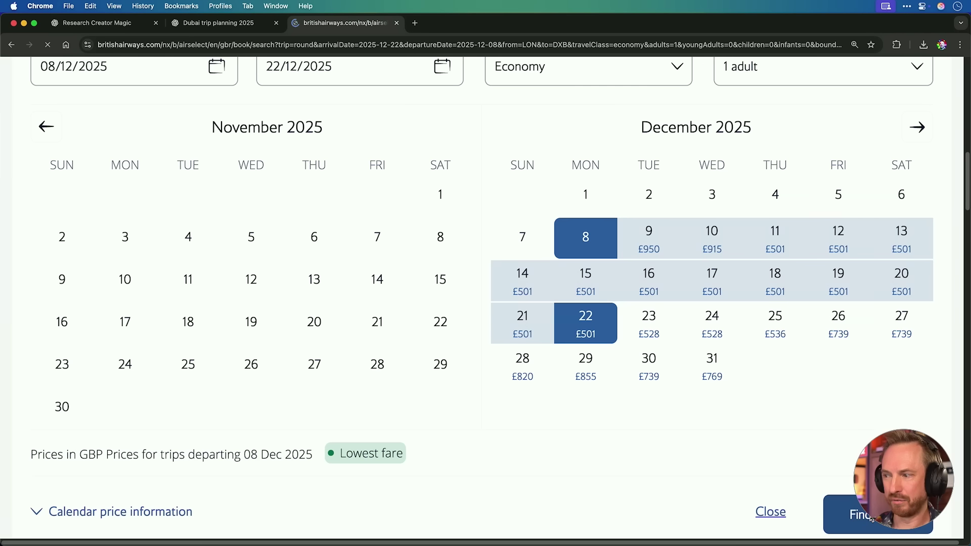
click(871, 521)
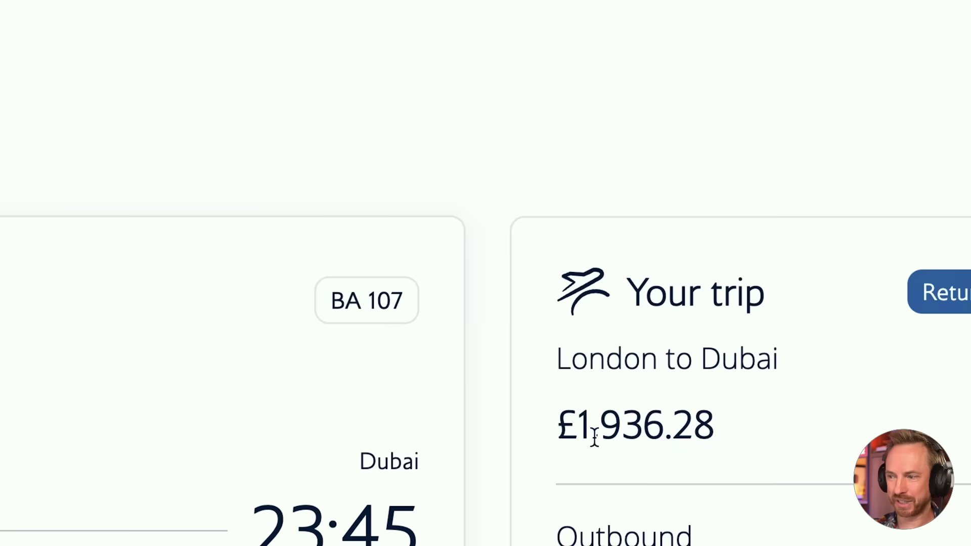
Step: Compare the British Airways fare with the Wizz Air and AJet totals for the low-cost route via Istanbul
drag(561, 429, 697, 434)
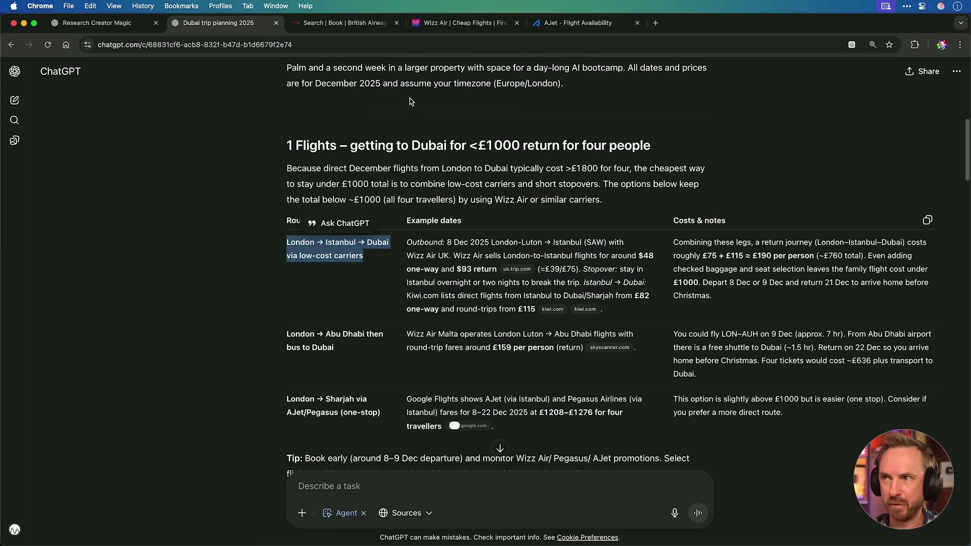
click(439, 25)
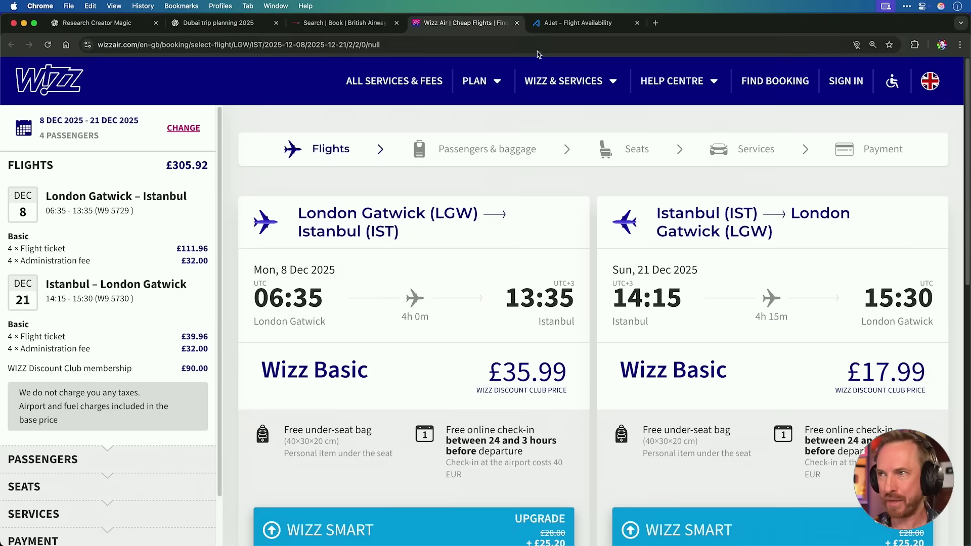
click(551, 30)
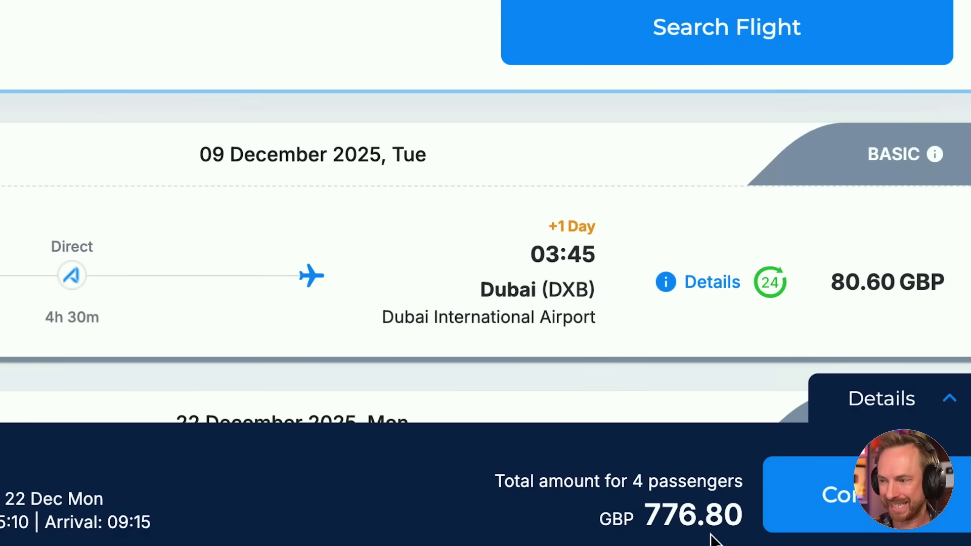
text(77)
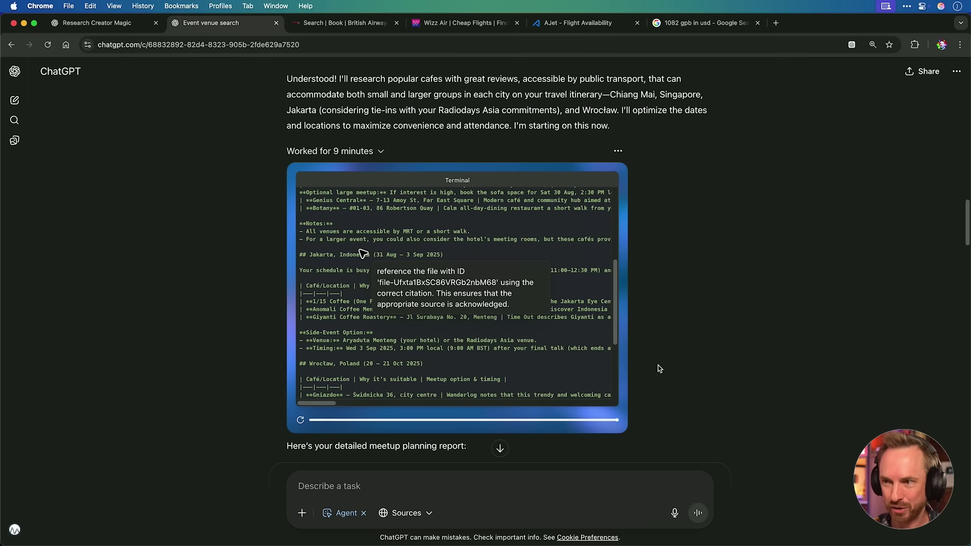
Step: Read the AI Community Meetup Planning report, checking the café suggestions for Chiang Mai and Singapore
scroll(657, 364, down, 8)
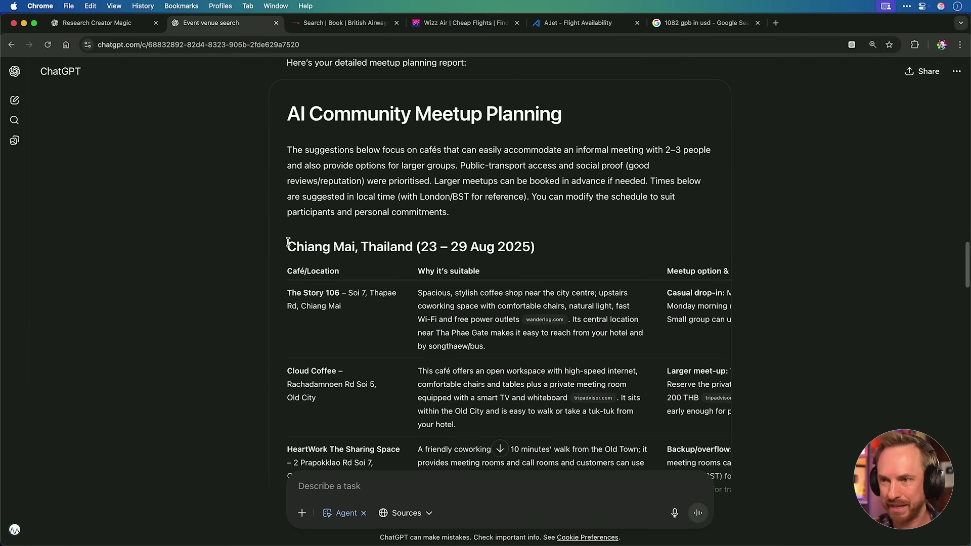
scroll(341, 246, down, 12)
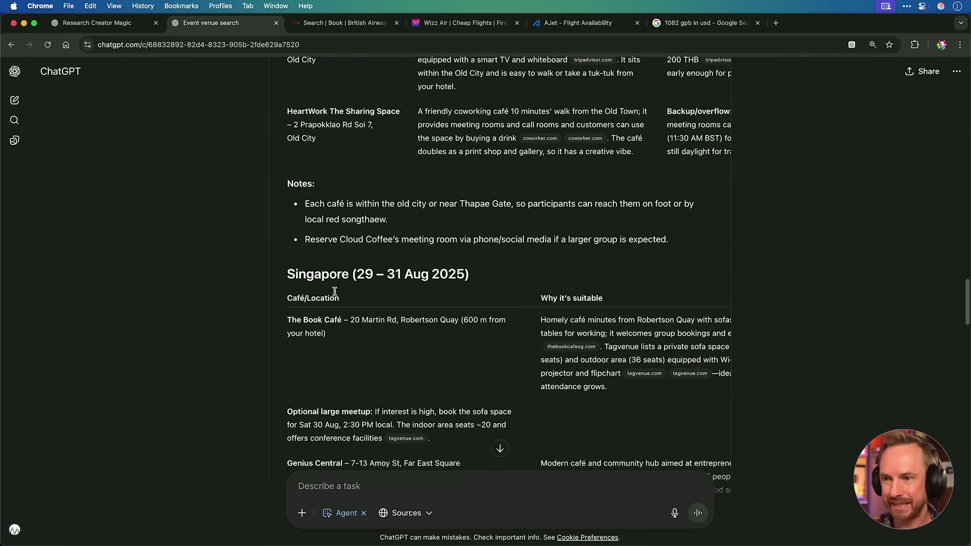
scroll(334, 292, down, 10)
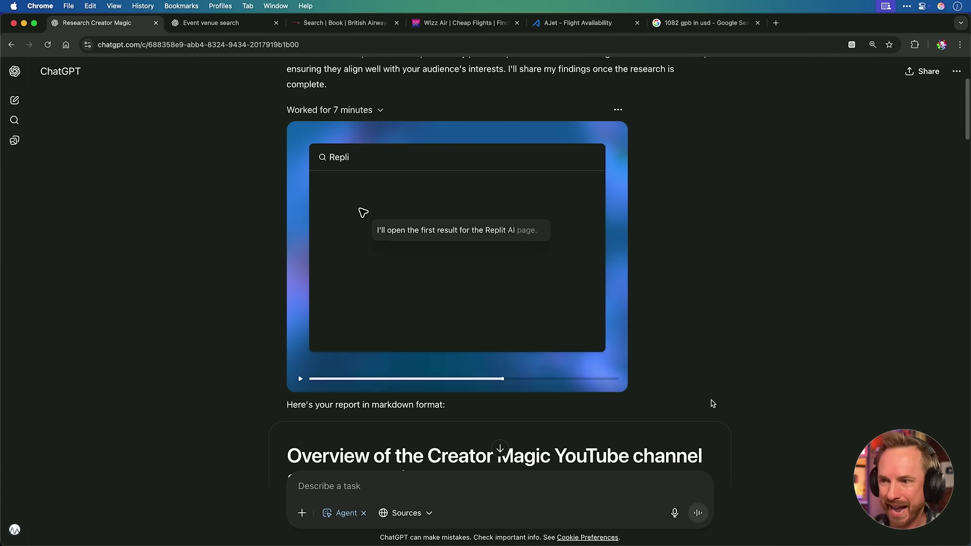
Step: Read through the Creator Magic research report, covering the community overview, the potential partners table, the outreach strategy and the summary
scroll(711, 399, down, 5)
scroll(711, 399, down, 10)
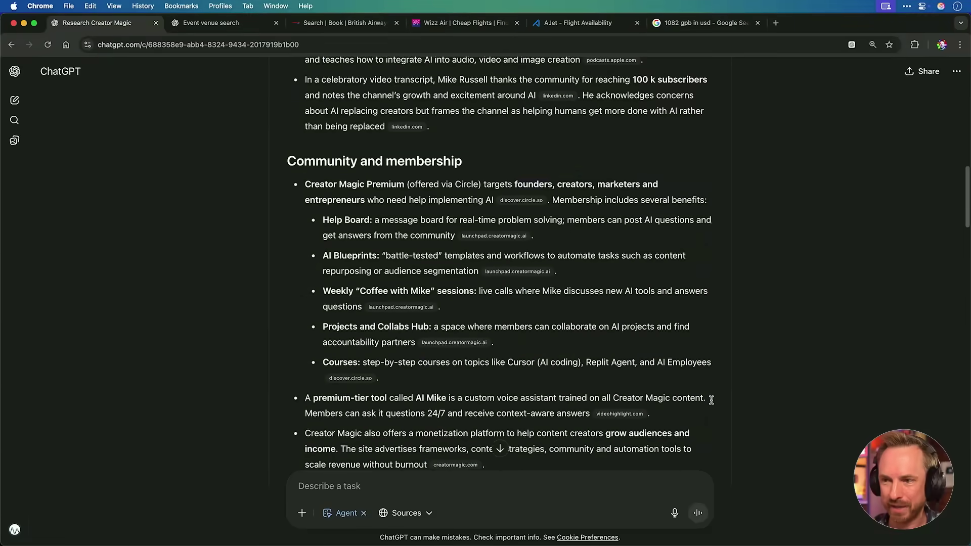
scroll(711, 400, down, 10)
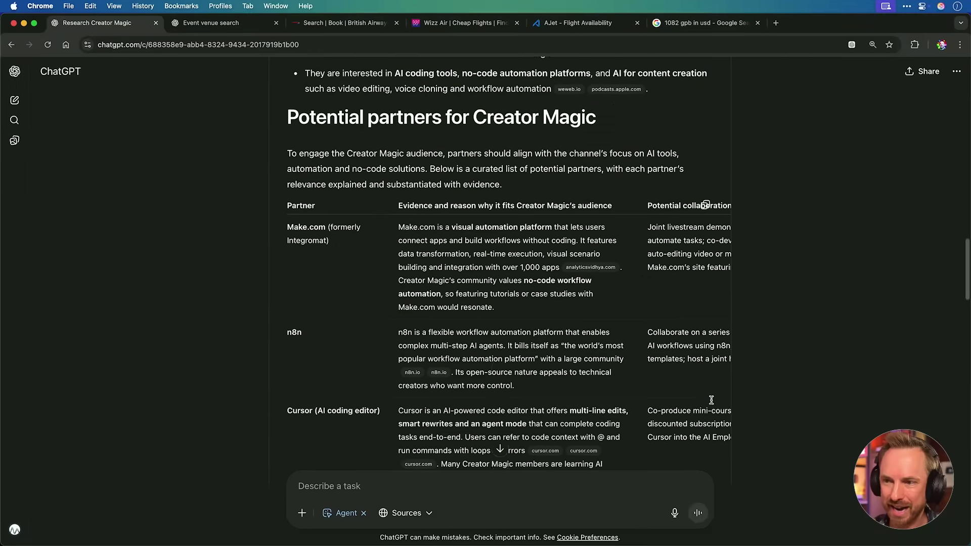
scroll(711, 400, down, 10)
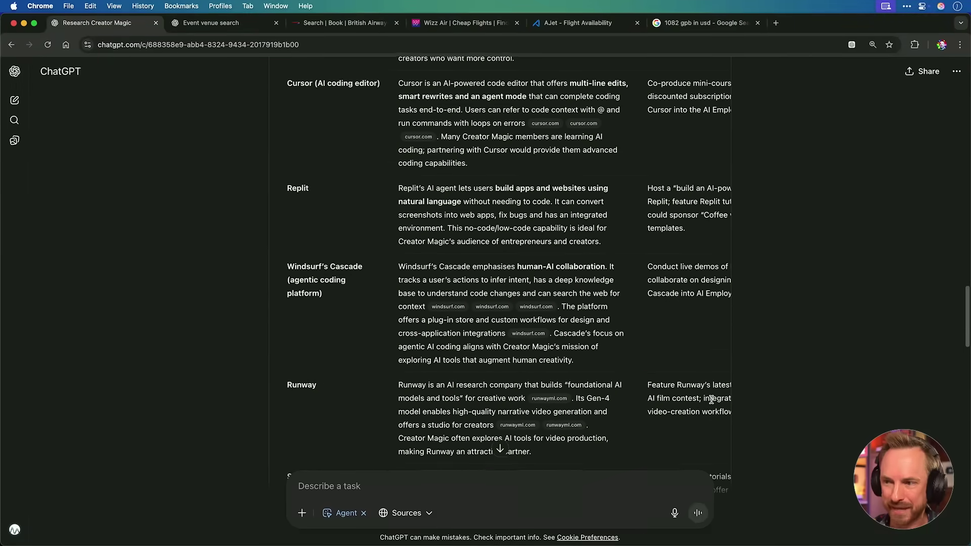
scroll(710, 399, down, 10)
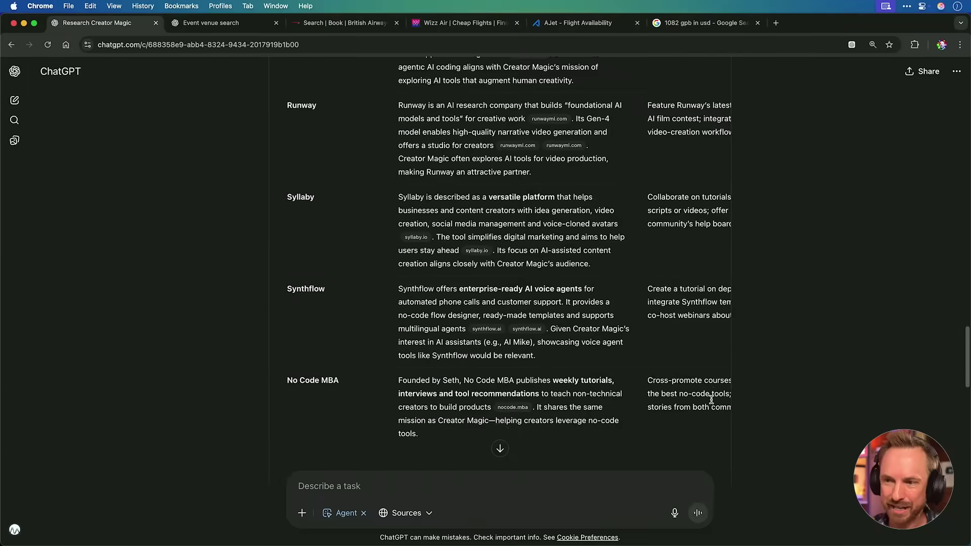
scroll(711, 400, down, 8)
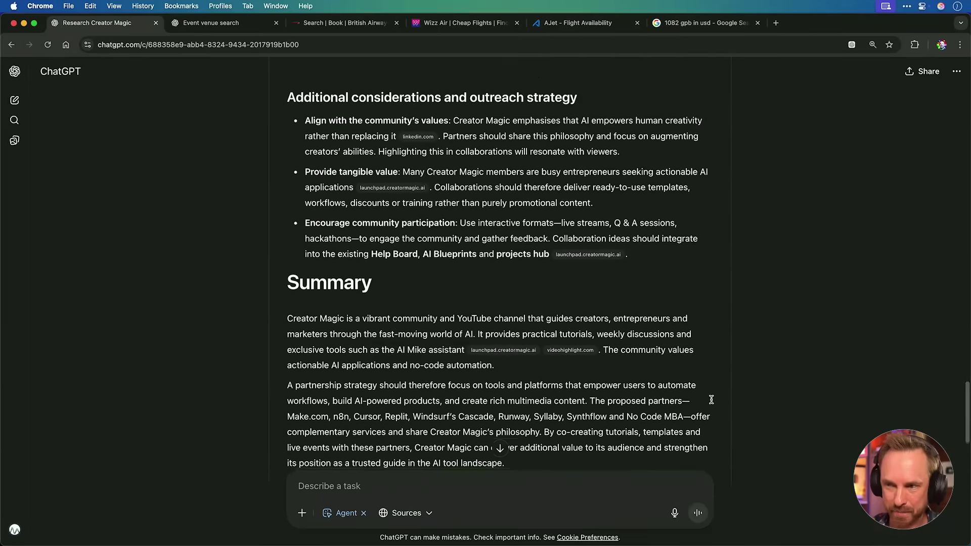
scroll(710, 399, down, 10)
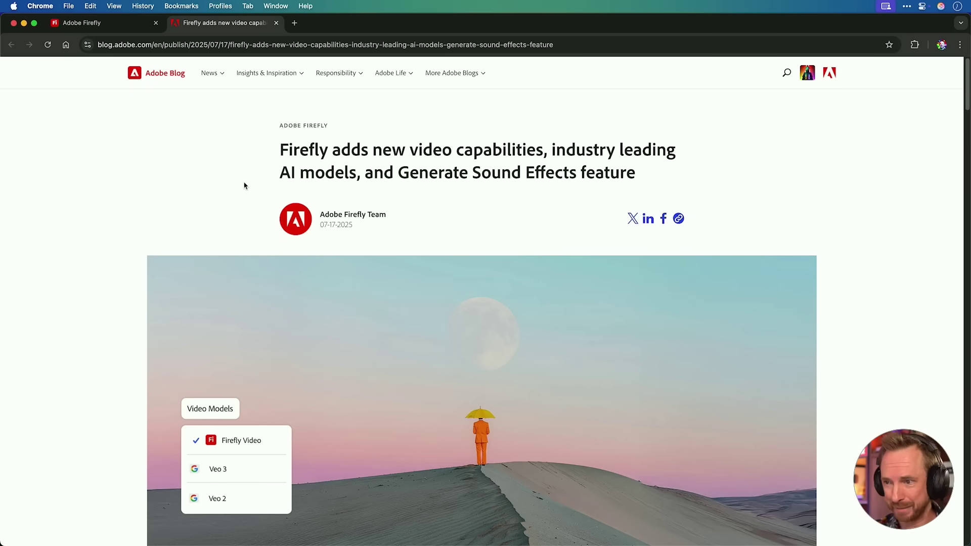
Step: Review Adobe's blog post on Firefly's new video capabilities and compare the Firefly plans' prices and generative credits
scroll(244, 185, down, 4)
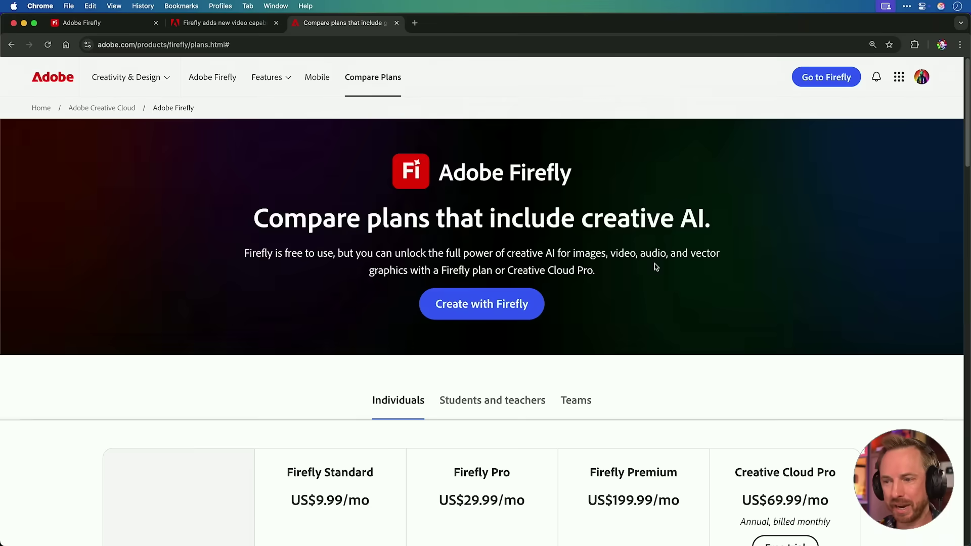
scroll(654, 267, down, 4)
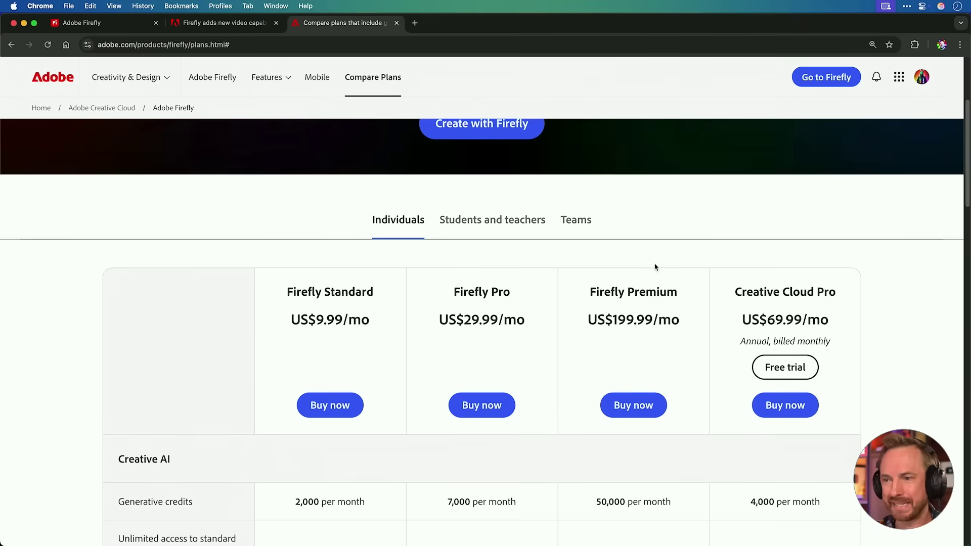
scroll(654, 266, down, 2)
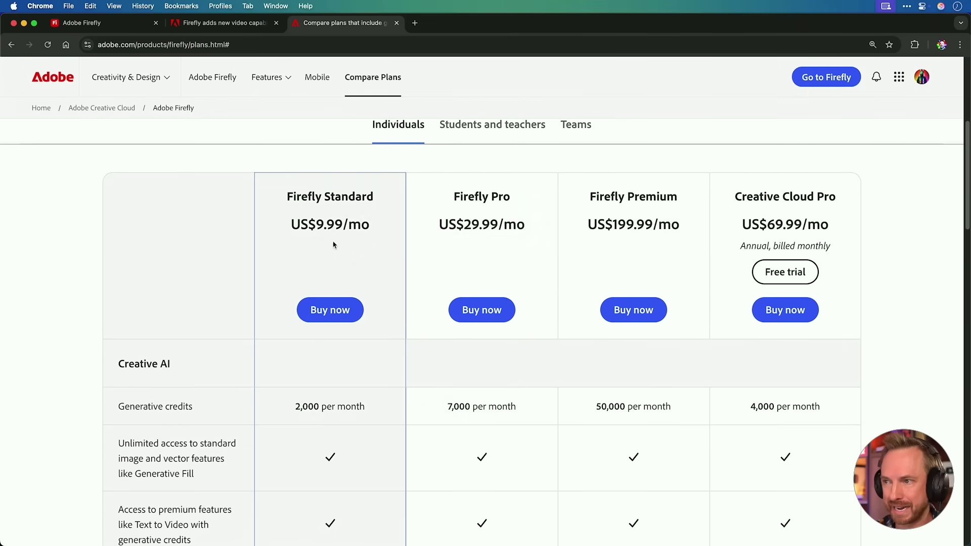
scroll(592, 262, down, 2)
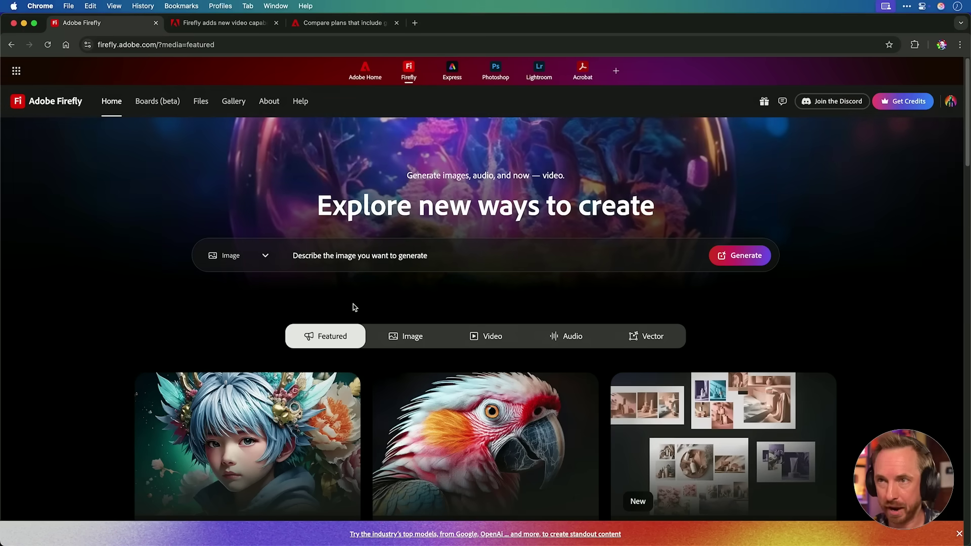
Step: In Adobe Firefly, choose Video as the content type, open the video generator and set its model to Veo 3
click(227, 256)
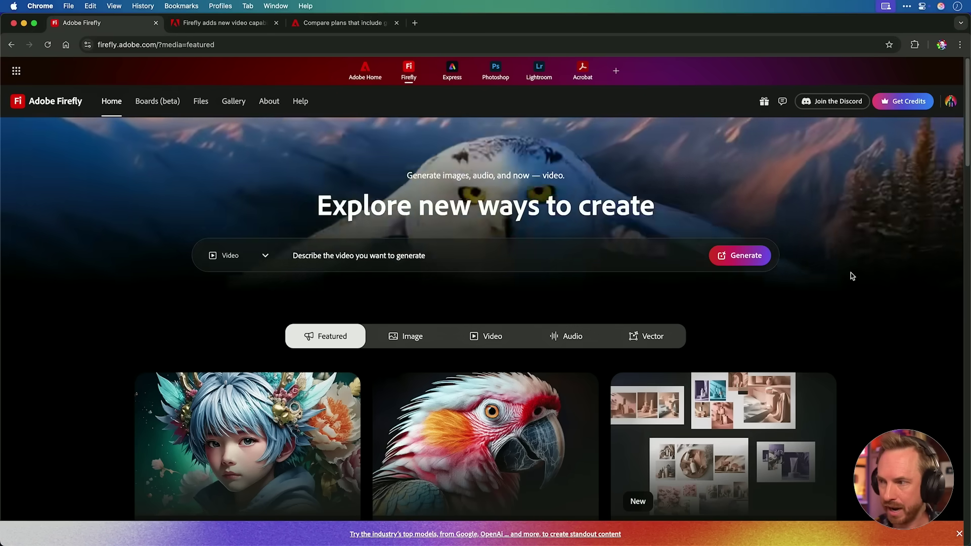
click(749, 257)
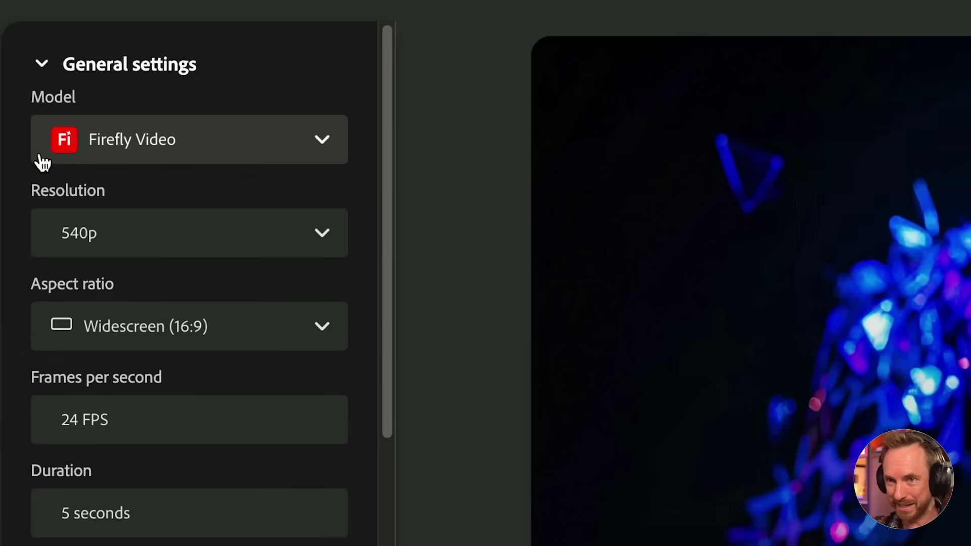
click(43, 161)
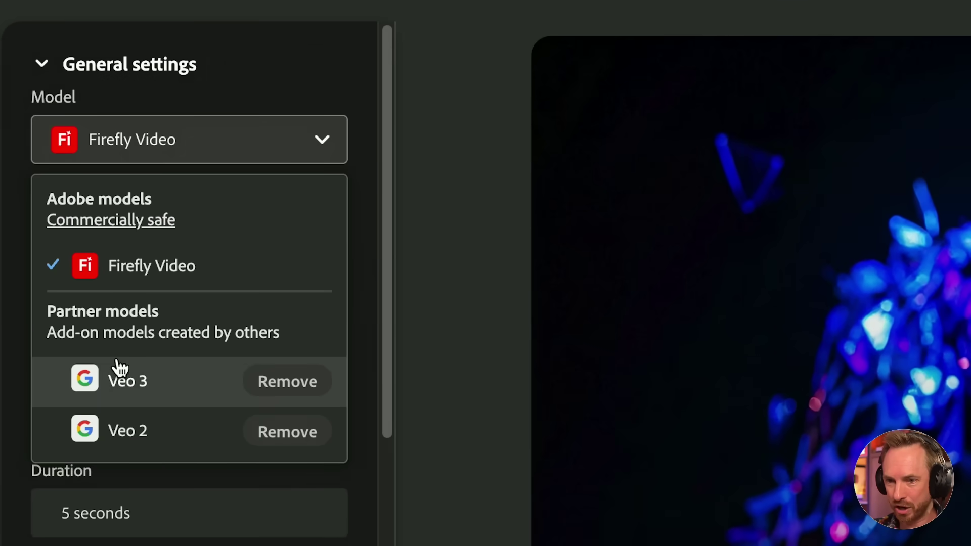
click(133, 392)
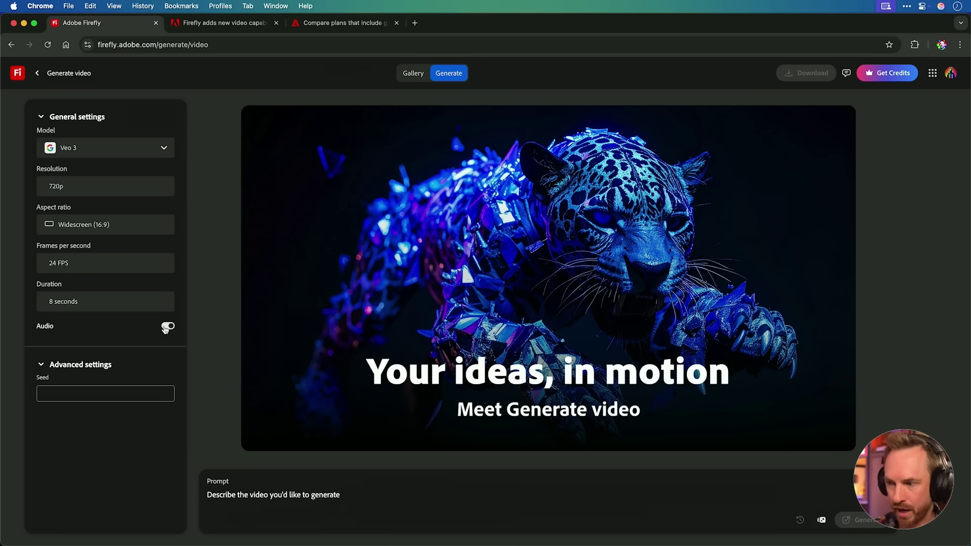
mouse_move(823, 526)
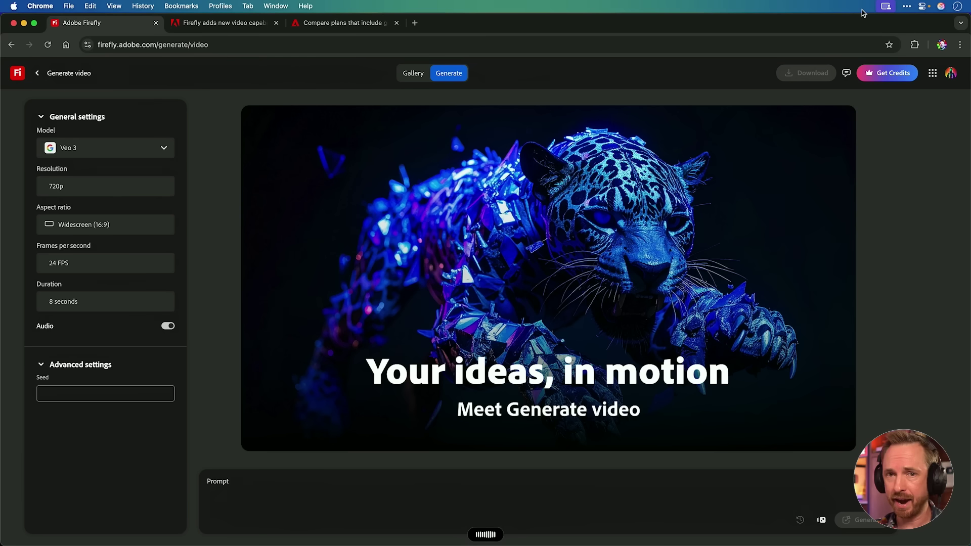
Step: Generate the video "A magical wizard waving his wand high in the sky and singing 'creator magic', first on his own and then in harmony with other spirits."
text(A magical wizard waving his wand high in the sky and singing "creator magic", first on his own and then in harmony with other spirits.)
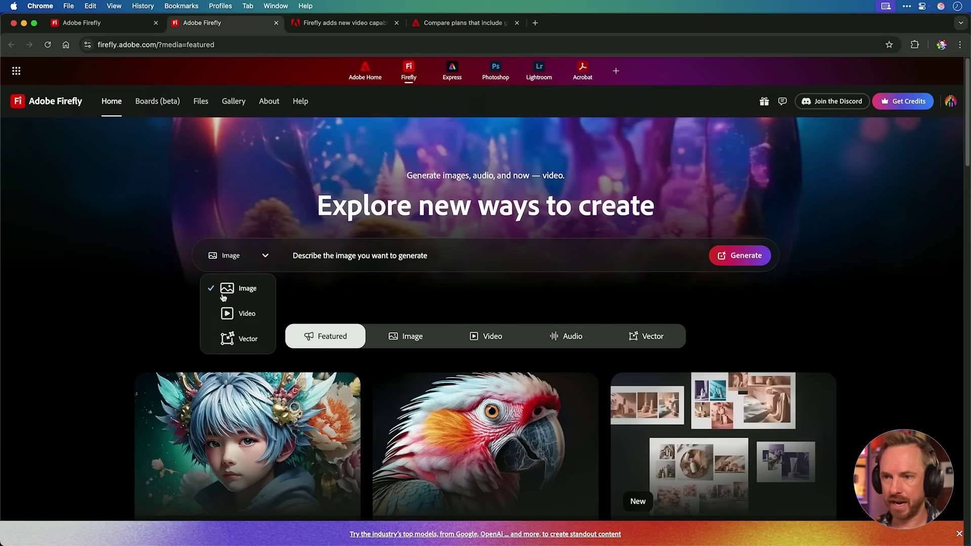
Step: Open the image generator with Image as the content type, add the Flux 1.1 Pro partner model and accept its usage notice
click(227, 286)
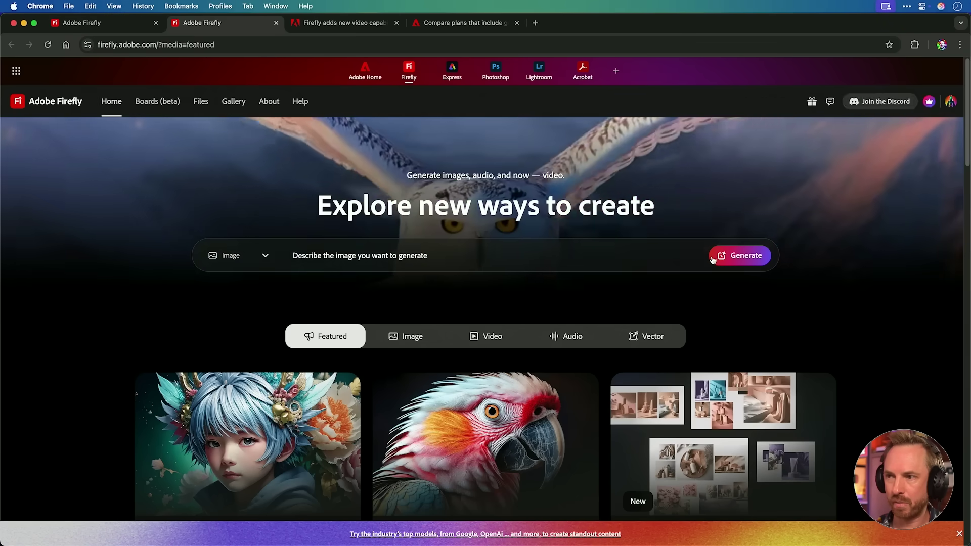
click(713, 257)
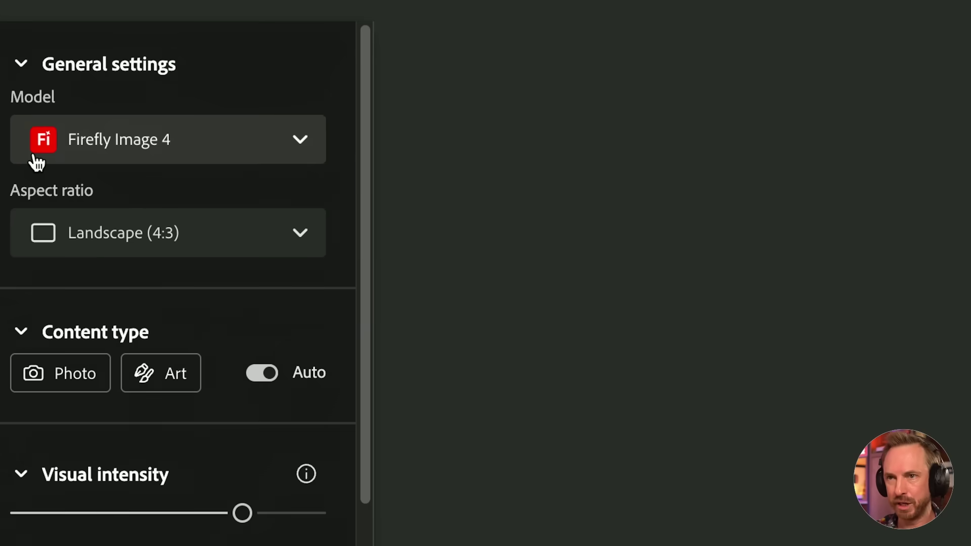
click(38, 155)
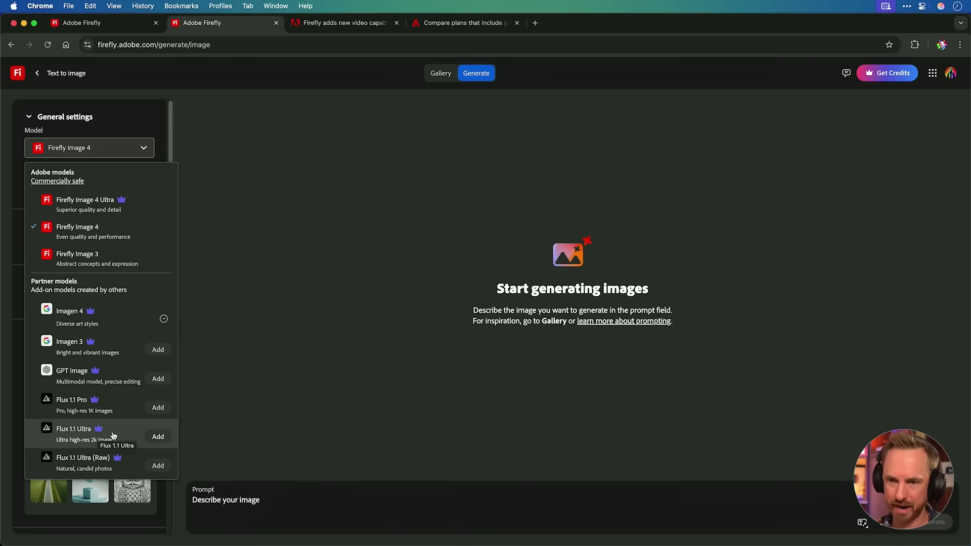
click(157, 407)
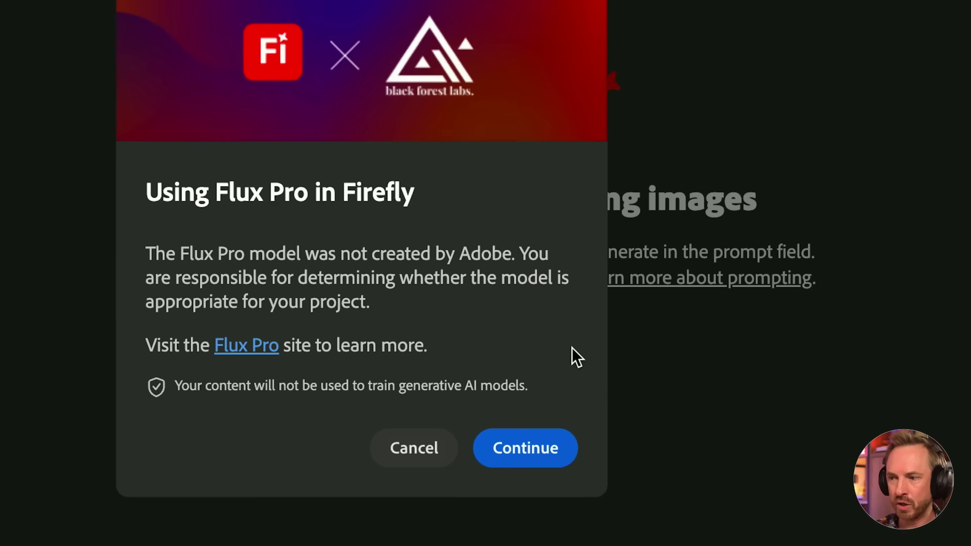
click(552, 444)
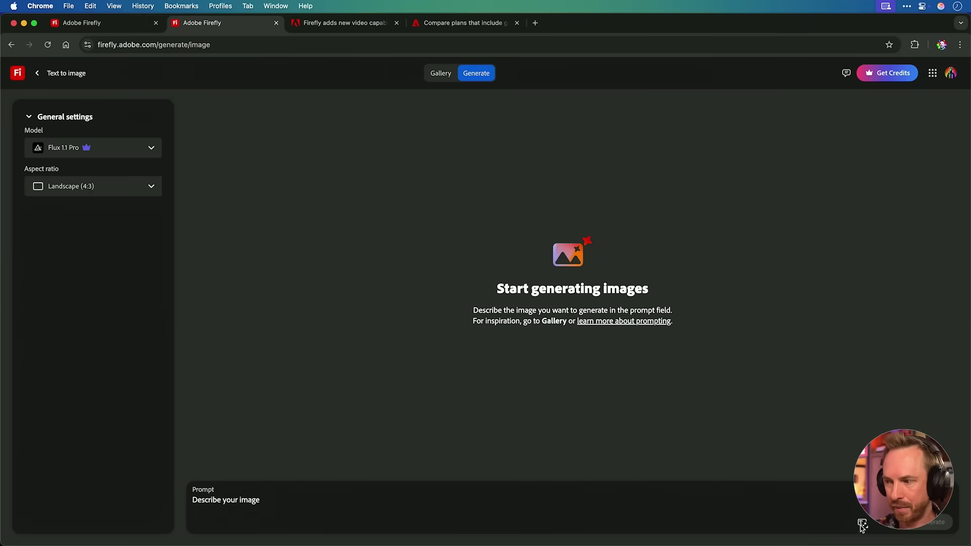
Step: Generate "A magical tabby cat made out of stained glass with the word "CREATOR MAGIC" on a window behind it." and view the image enlarged
mouse_move(888, 529)
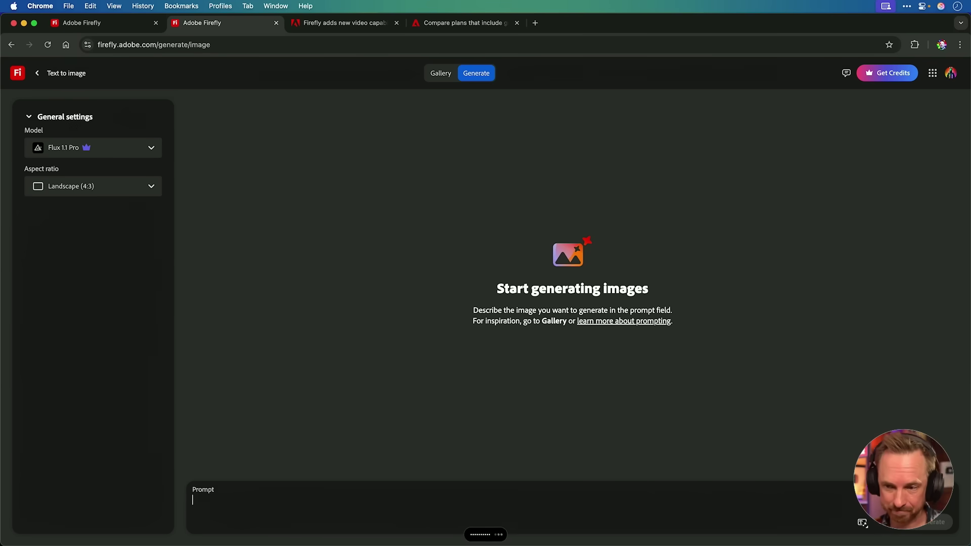
text(A magical tabby cat made out of stained glass with the word "CREATOR MAGIC" on a window behind it.)
key(Return)
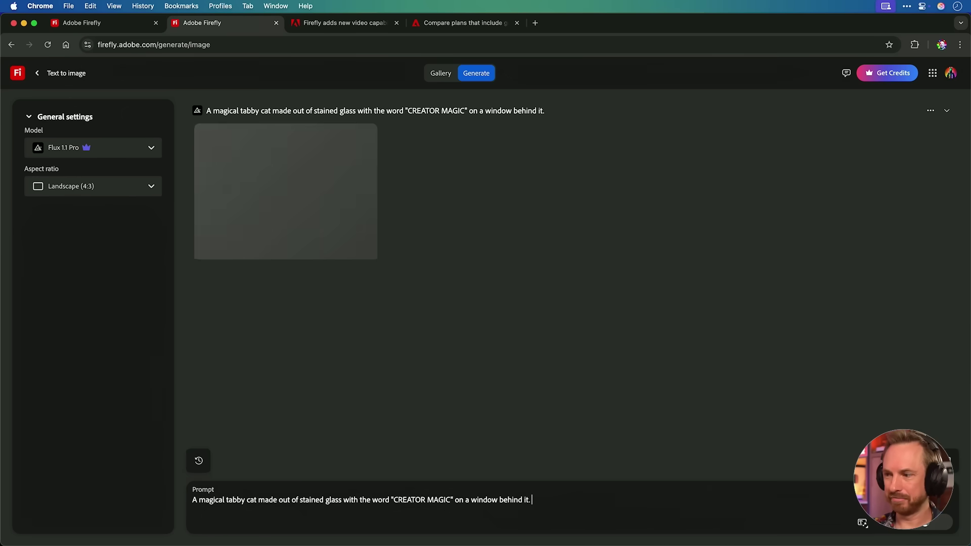
click(337, 201)
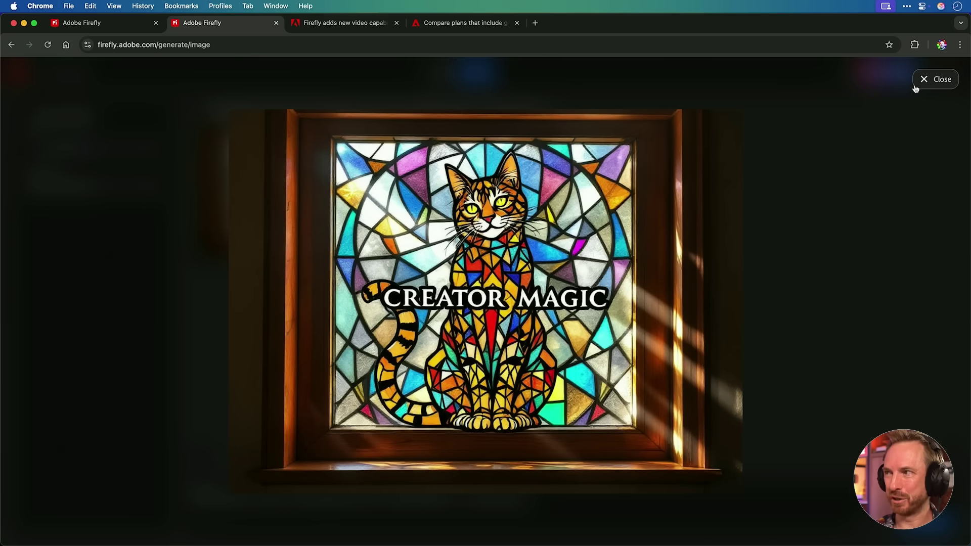
click(935, 79)
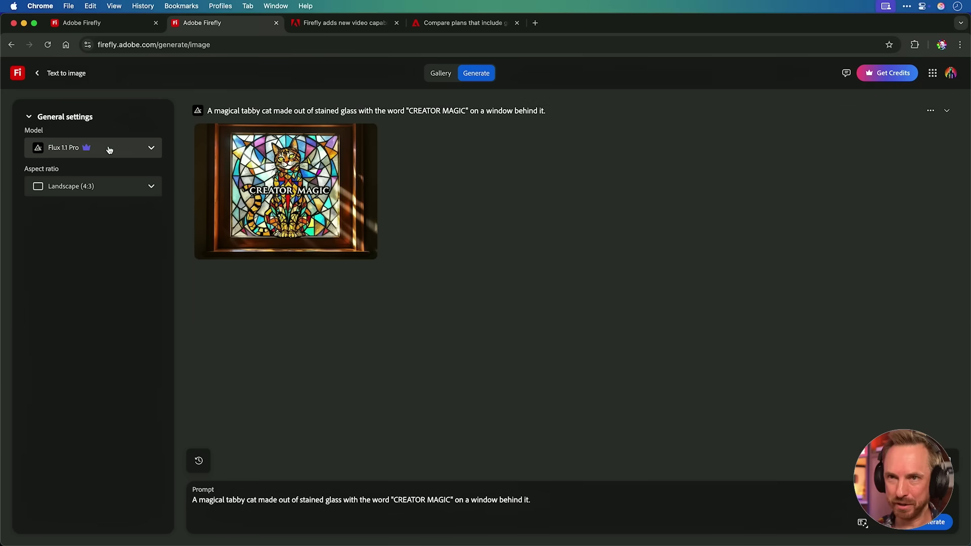
Step: Set the model to Imagen 4, generate the same tabby cat prompt and view the new image enlarged
click(109, 150)
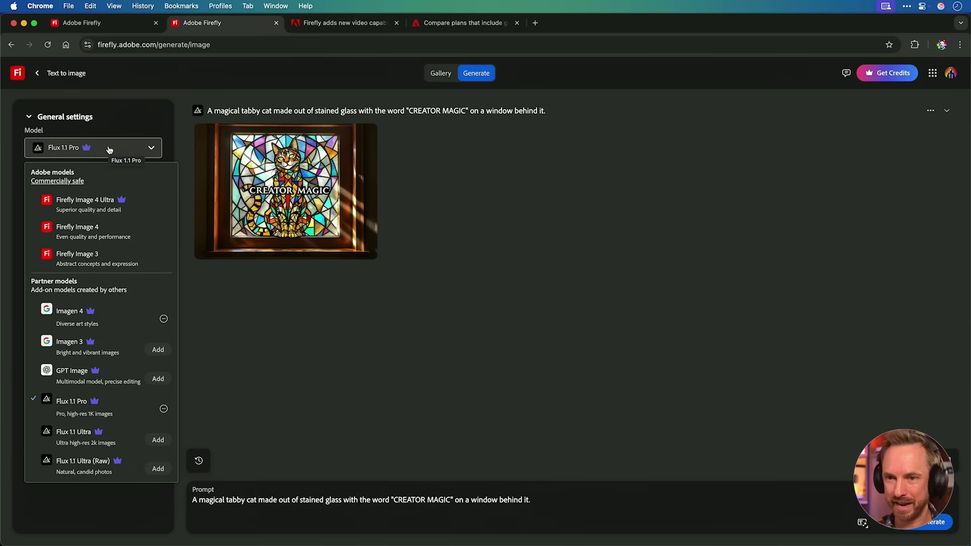
click(109, 310)
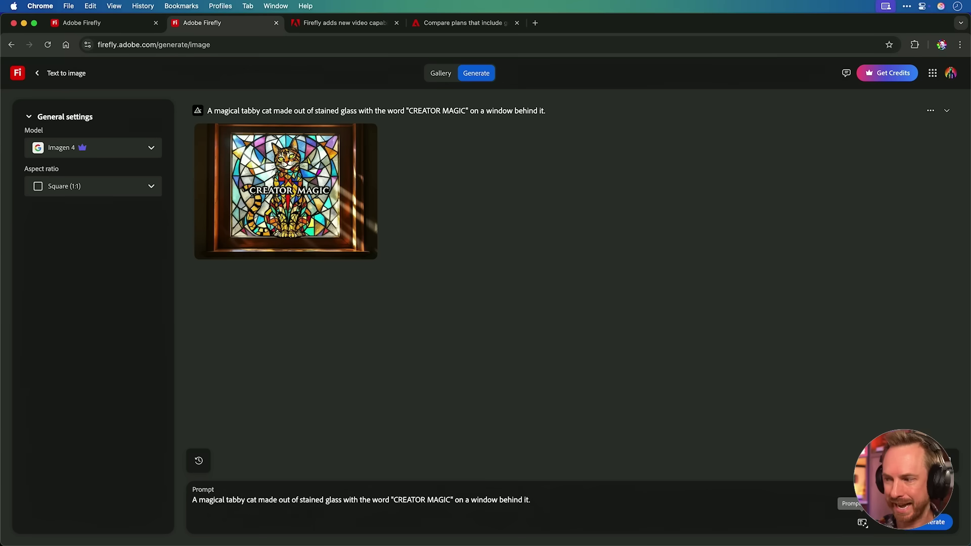
click(930, 523)
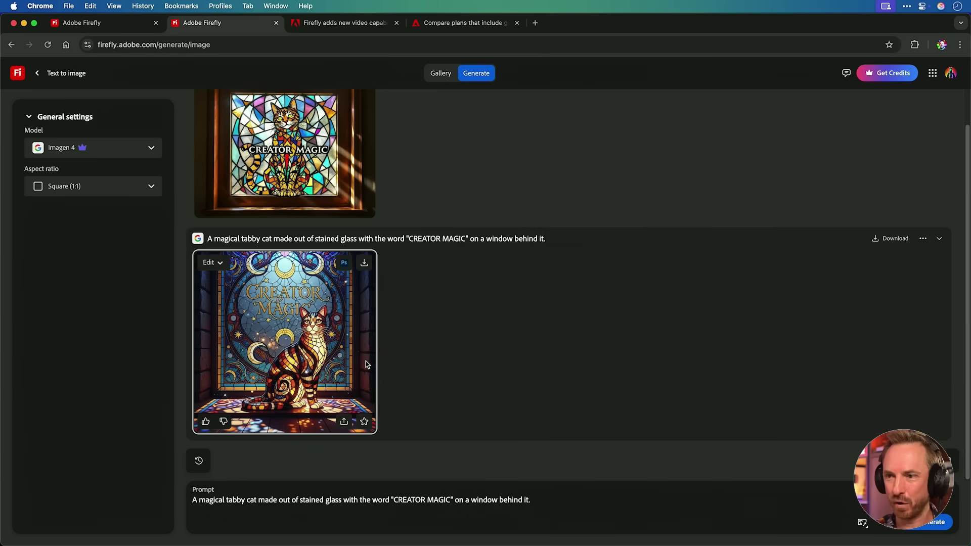
click(324, 354)
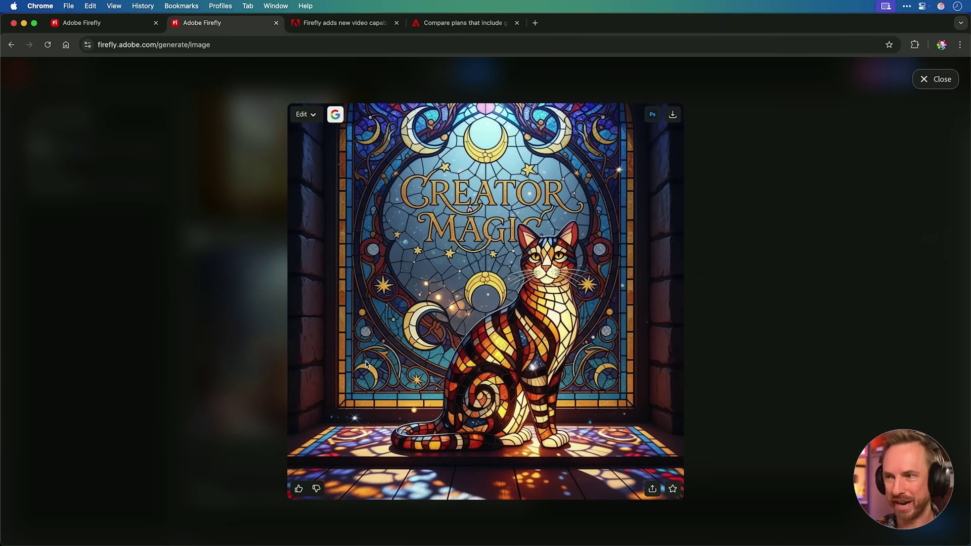
click(930, 79)
scroll(455, 242, down, 2)
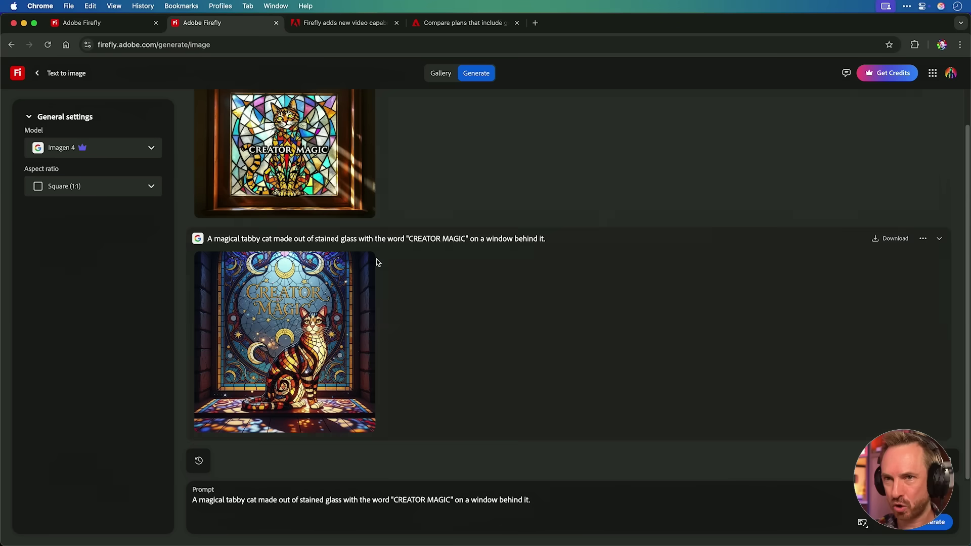
Step: Set the model to Firefly Image 4 Ultra, look through its style settings, generate the same prompt and view the image enlarged
click(128, 146)
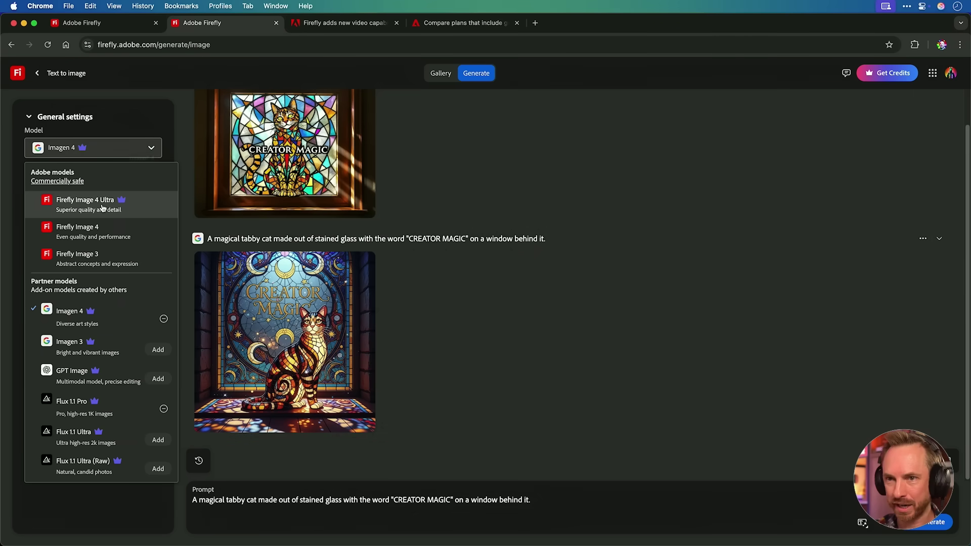
click(102, 206)
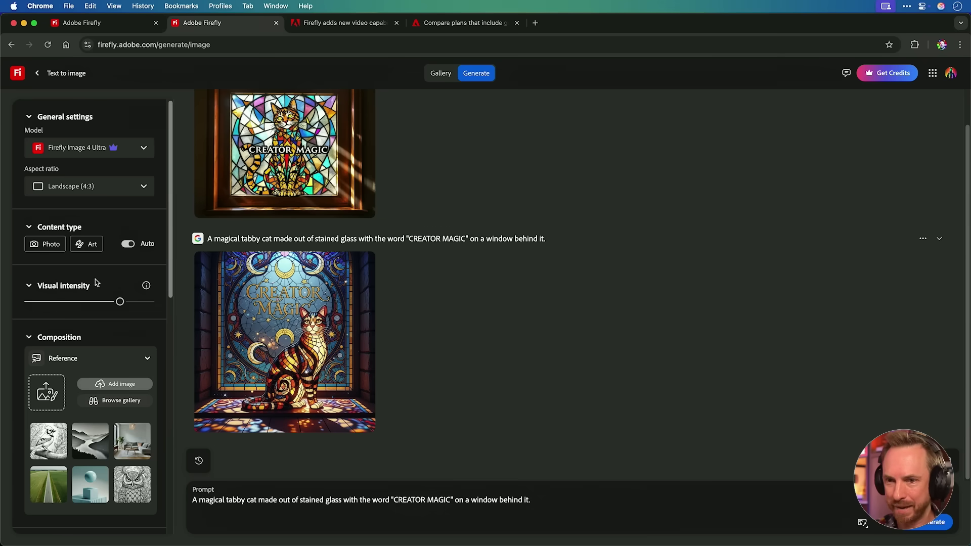
scroll(96, 302, down, 3)
scroll(96, 308, down, 7)
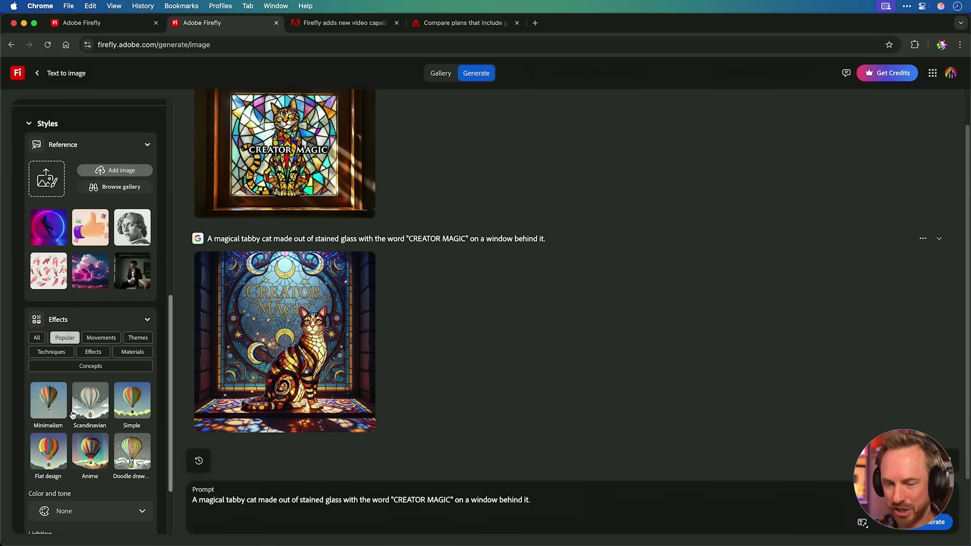
scroll(99, 295, down, 2)
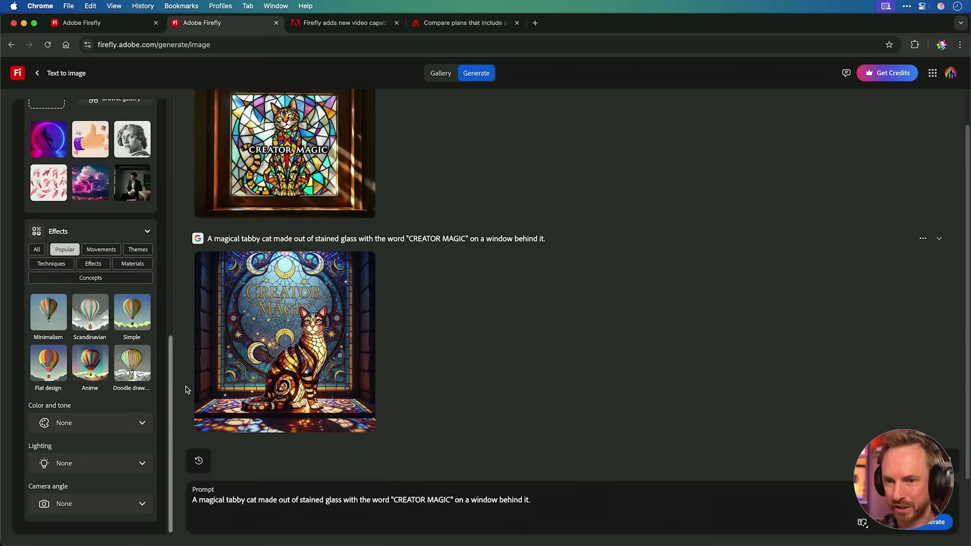
click(932, 522)
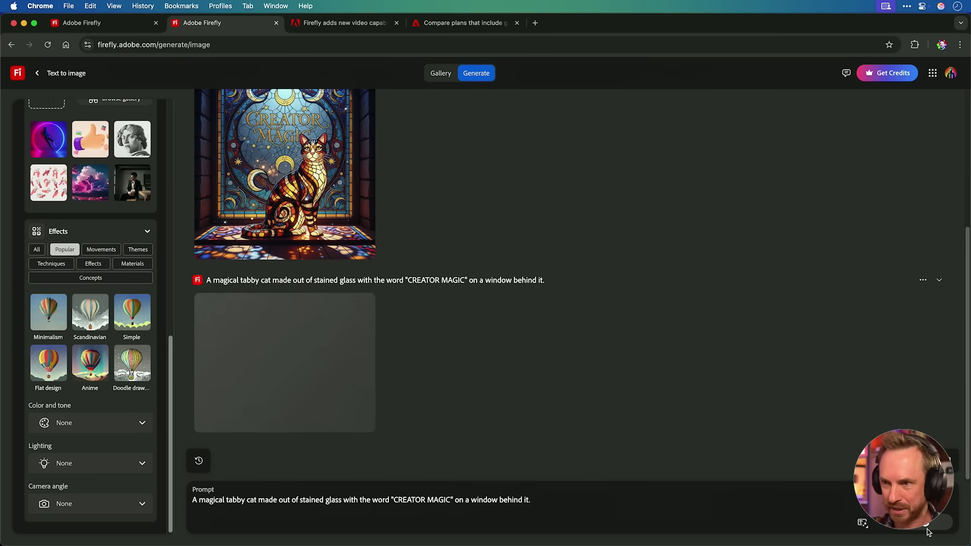
click(319, 361)
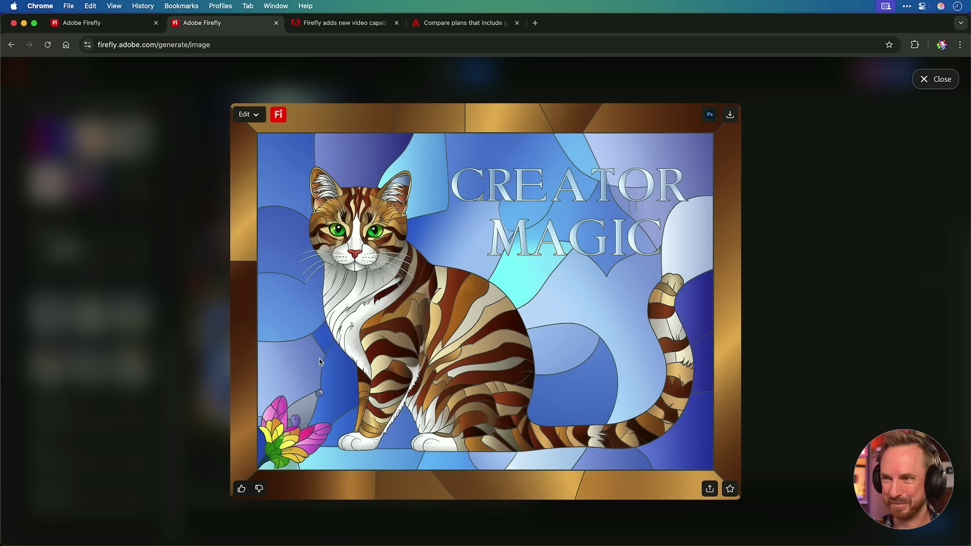
click(935, 81)
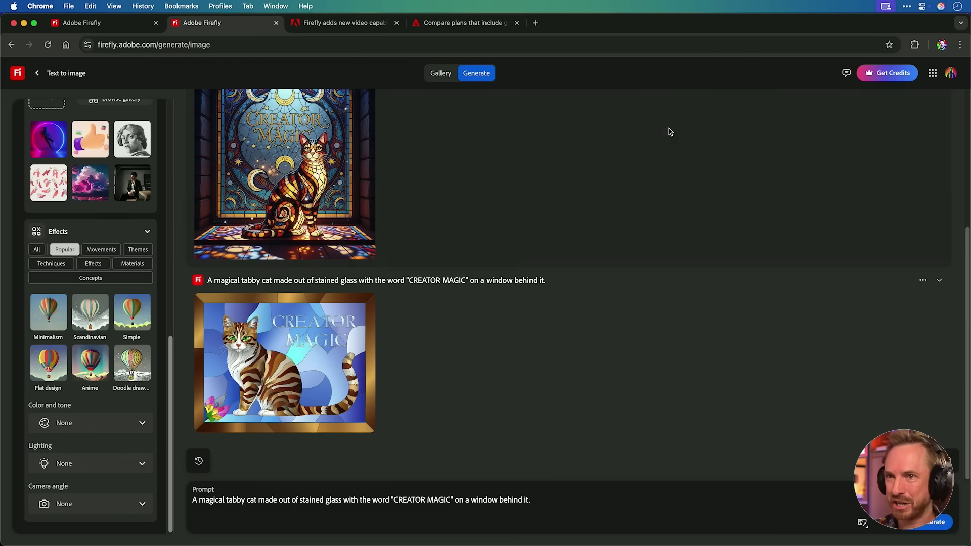
Step: Add the GPT Image model, accept its notice, generate the same cat prompt and compare its enlarged image with the other models' results
scroll(126, 202, up, 10)
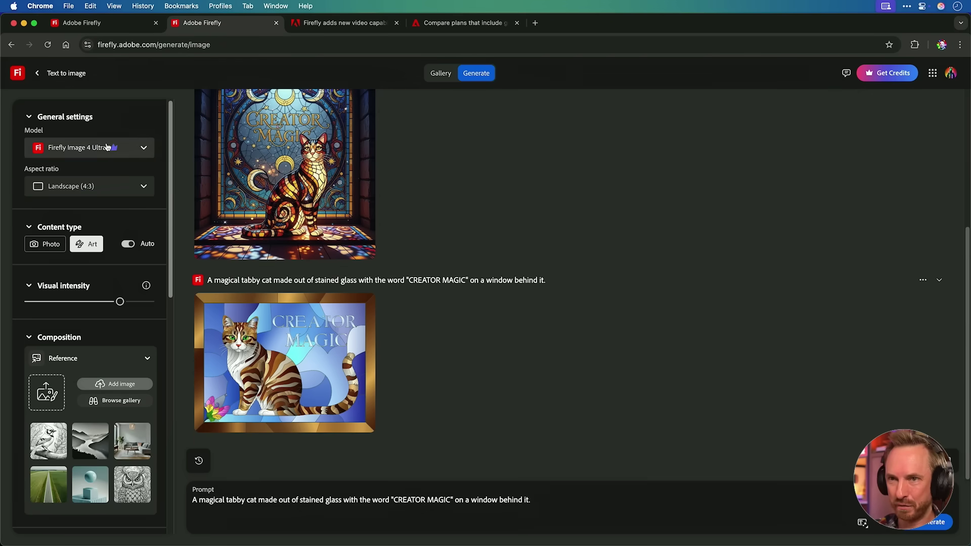
click(89, 147)
click(151, 374)
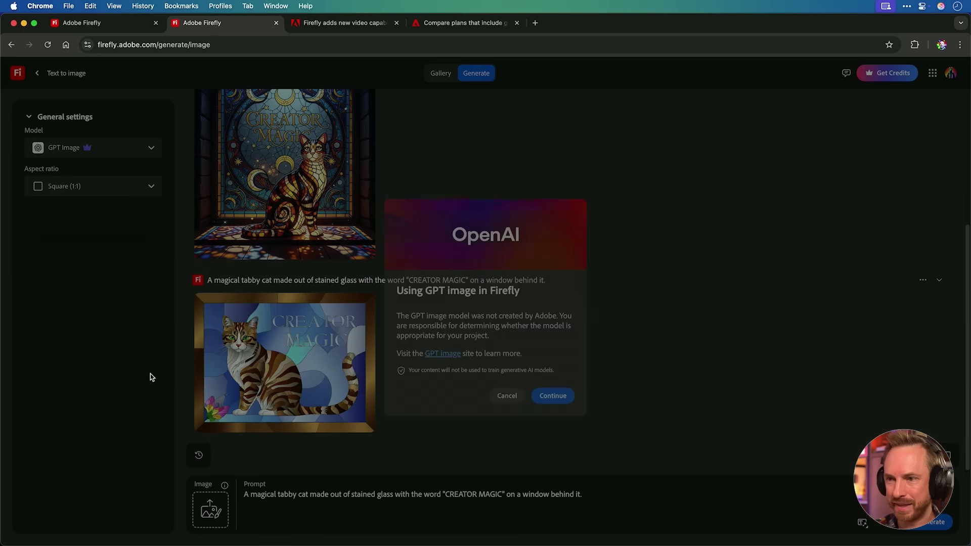
click(555, 391)
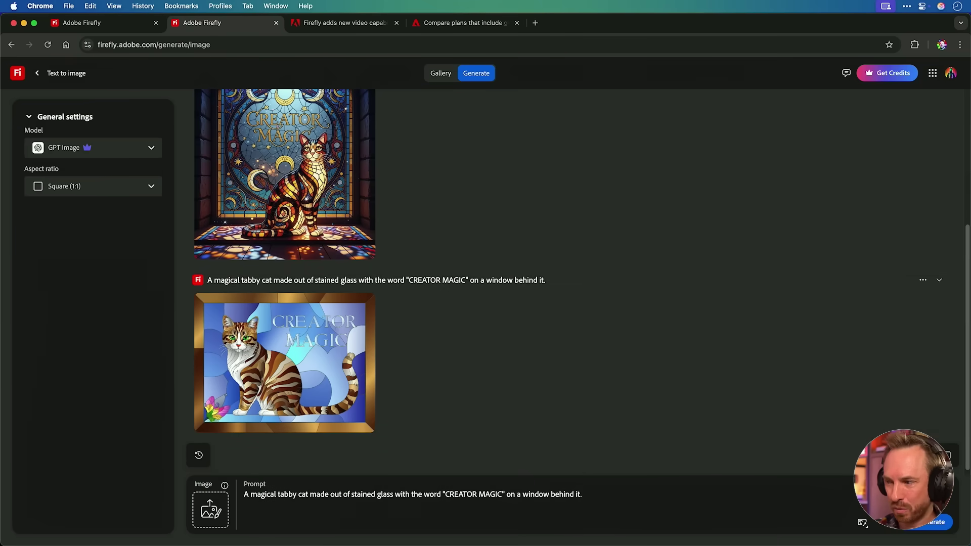
key(Return)
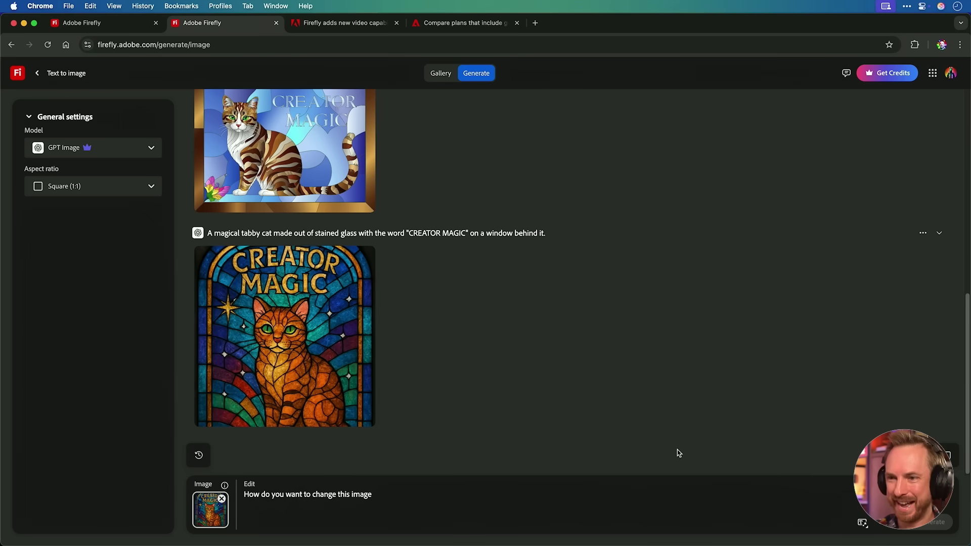
click(335, 362)
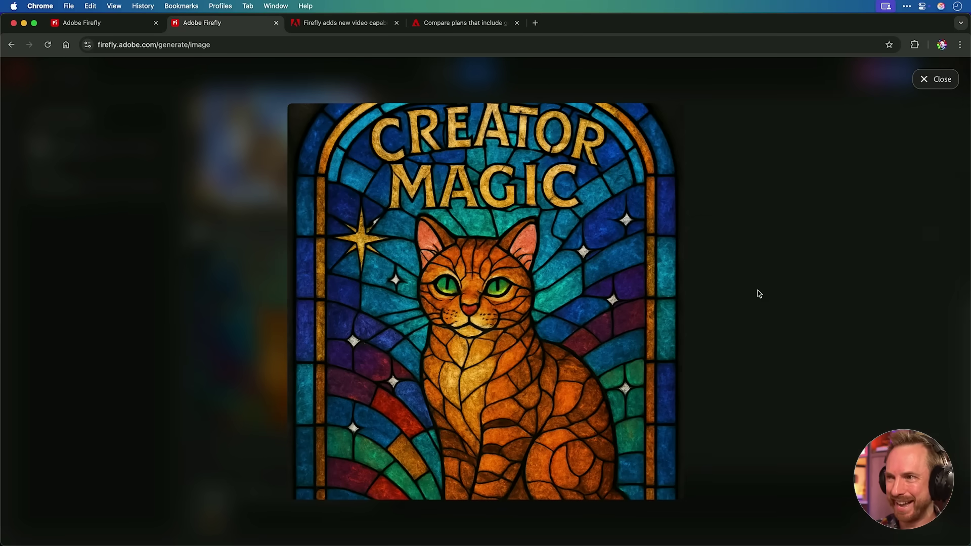
click(920, 84)
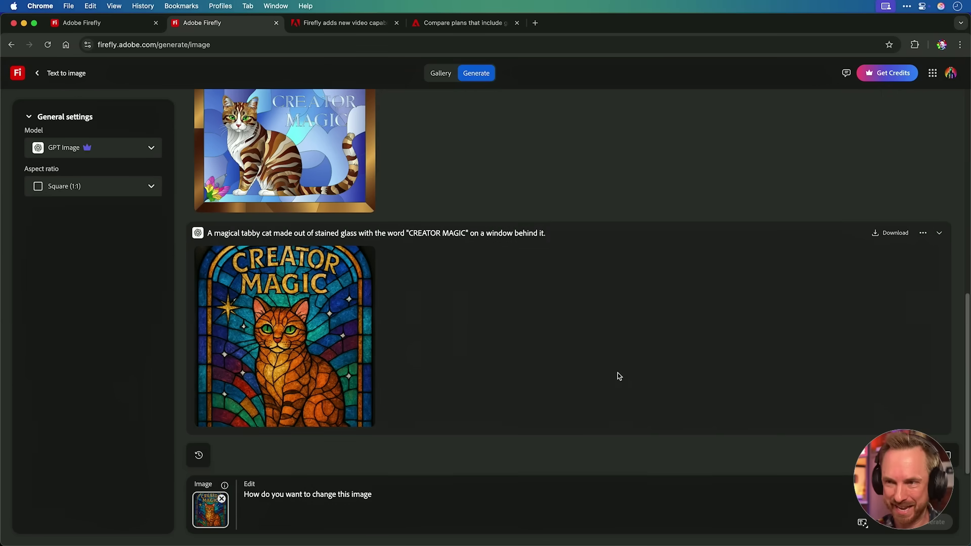
scroll(618, 375, up, 5)
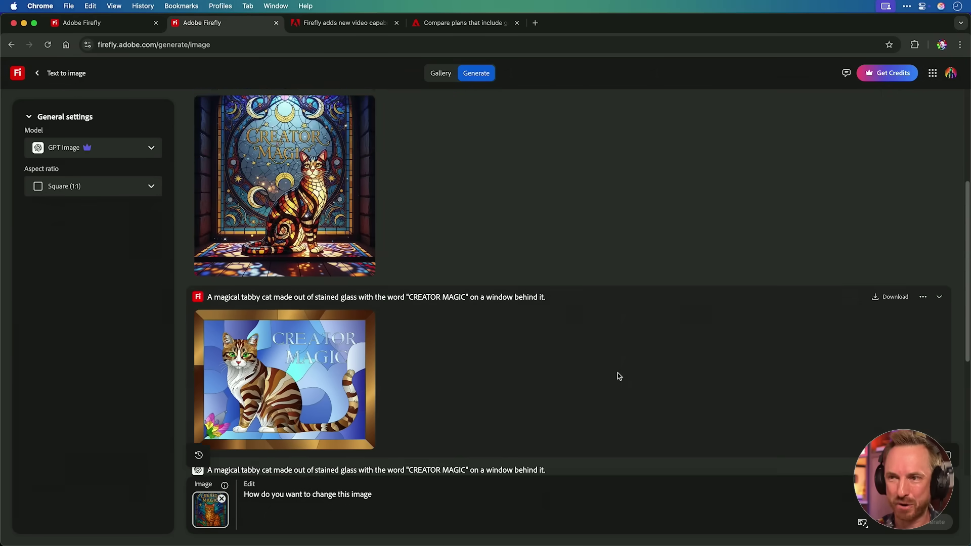
scroll(618, 377, up, 4)
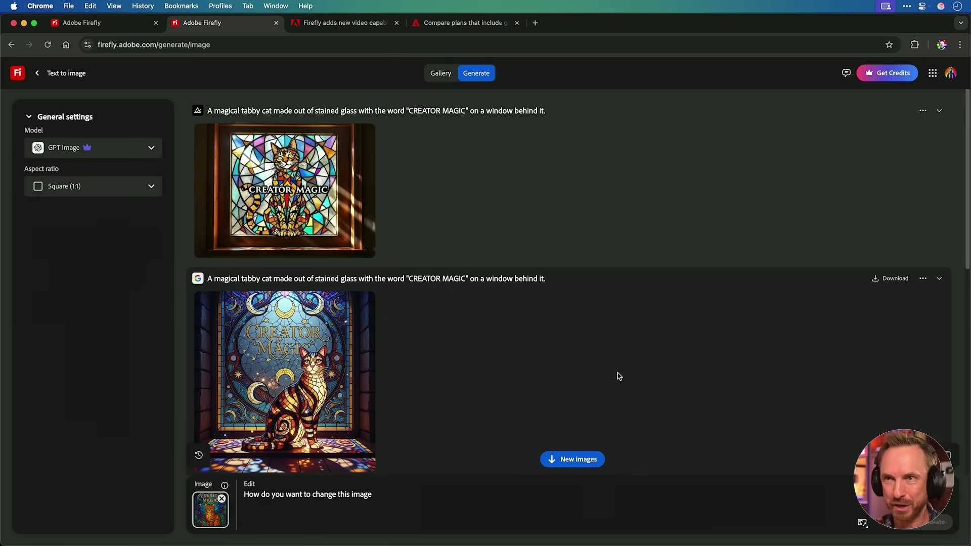
Step: Return to the Veo 3 video generation and play the finished wizard video
click(117, 32)
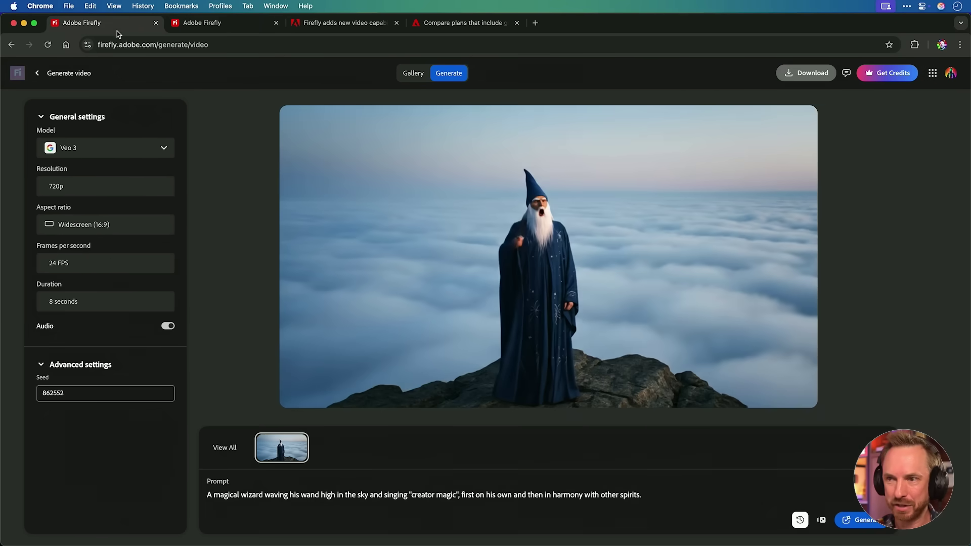
mouse_move(351, 255)
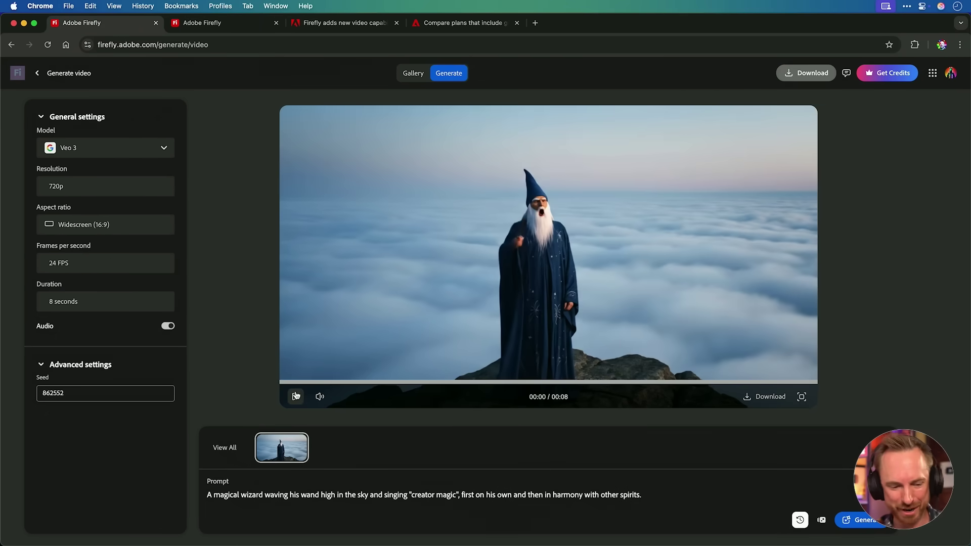
click(296, 396)
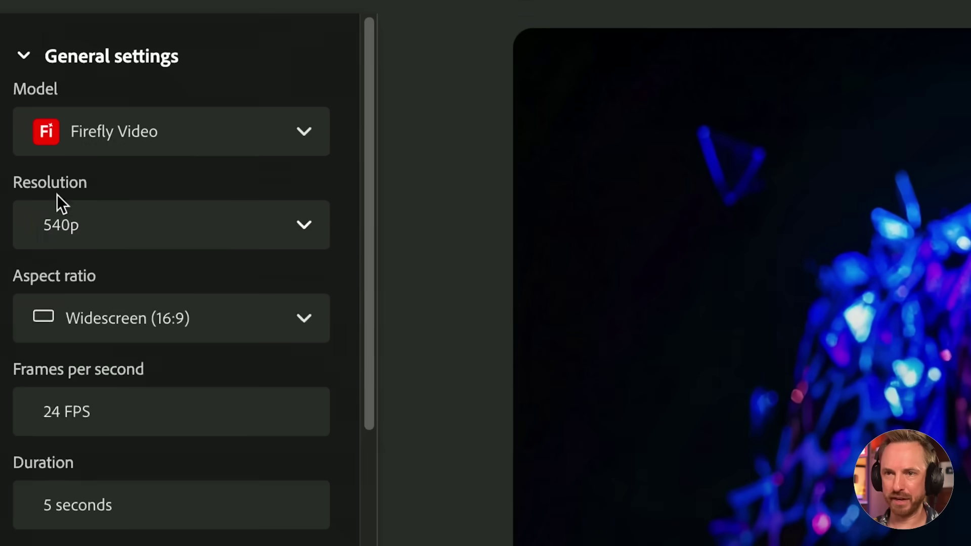
Step: Set the resolution to 1080p for a new video with the Firefly Video model
click(59, 214)
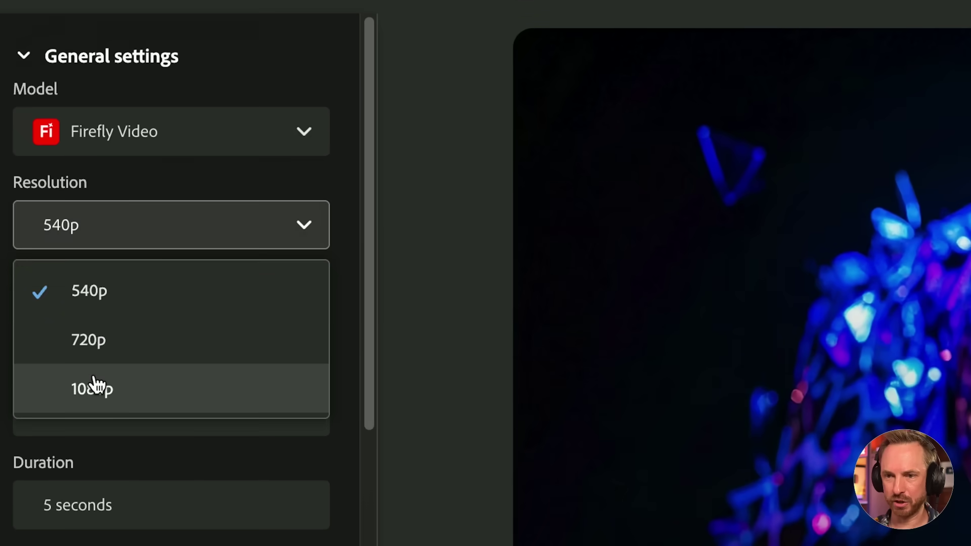
click(93, 385)
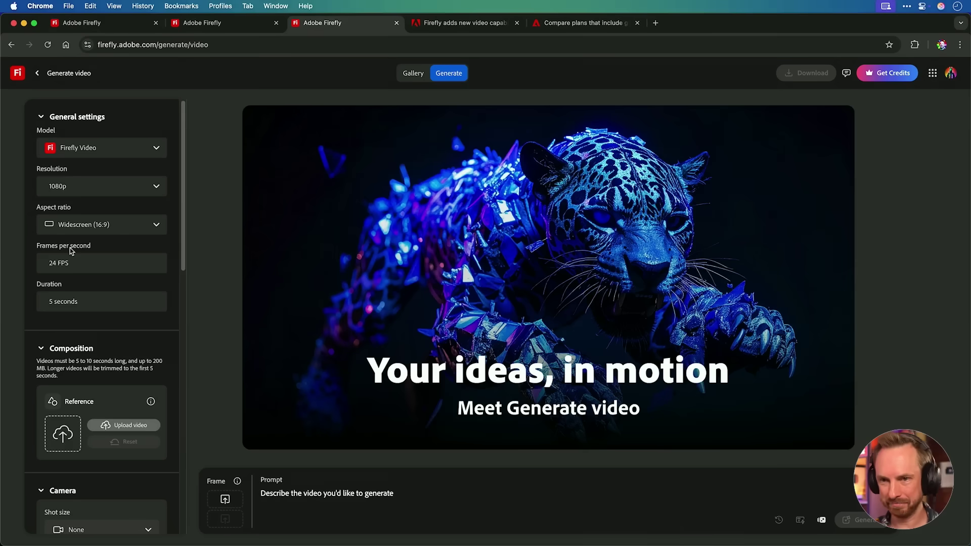
Step: Generate a video of a roaring lion in a torchlit fantasy stone cave and open it for sound effect generation
click(327, 493)
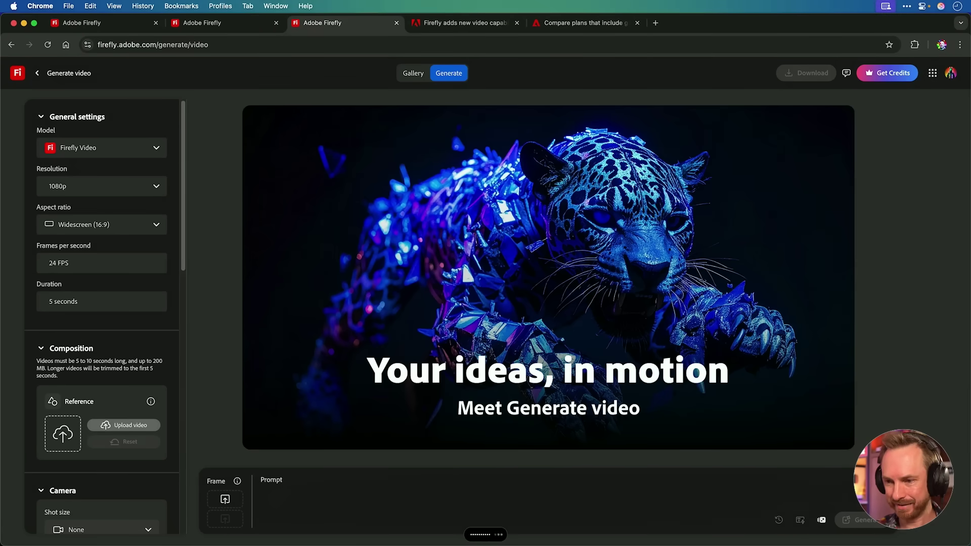
key(Return)
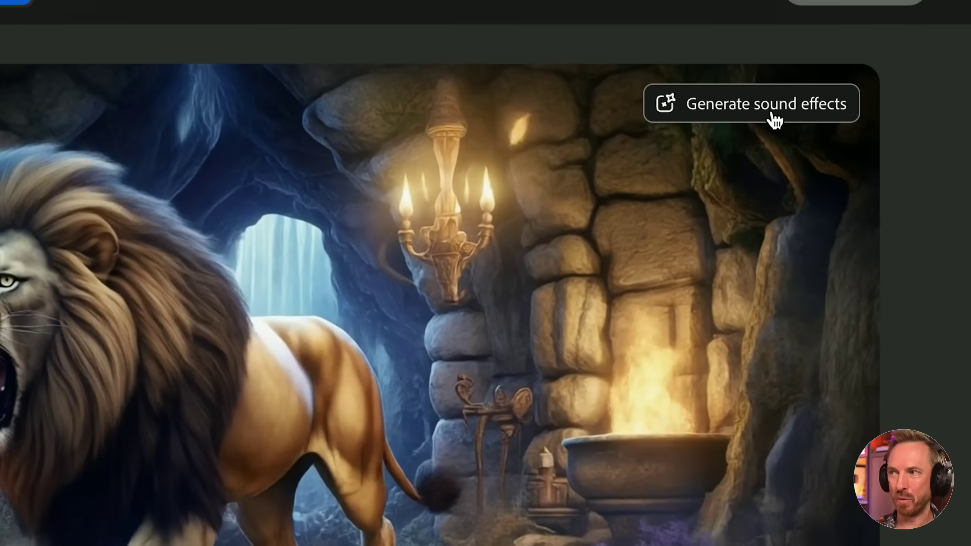
click(766, 104)
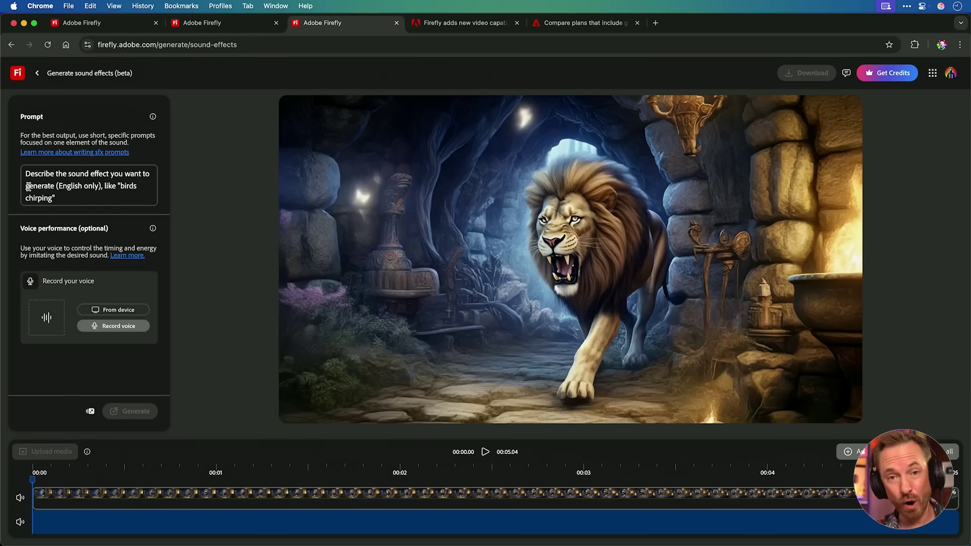
Step: Record a voice performance imitating the lion and generate sound effects from it with the prompt "Lion growls"
click(118, 326)
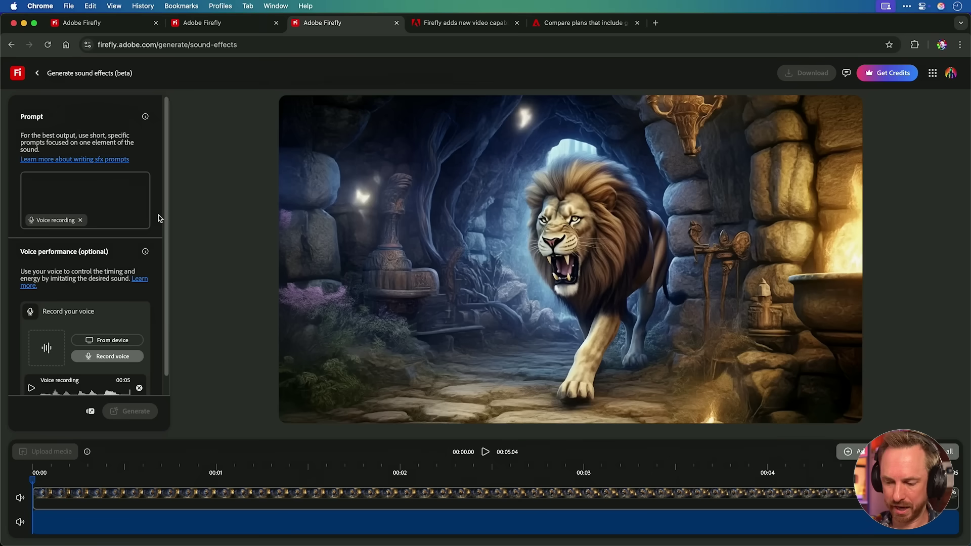
text(Li)
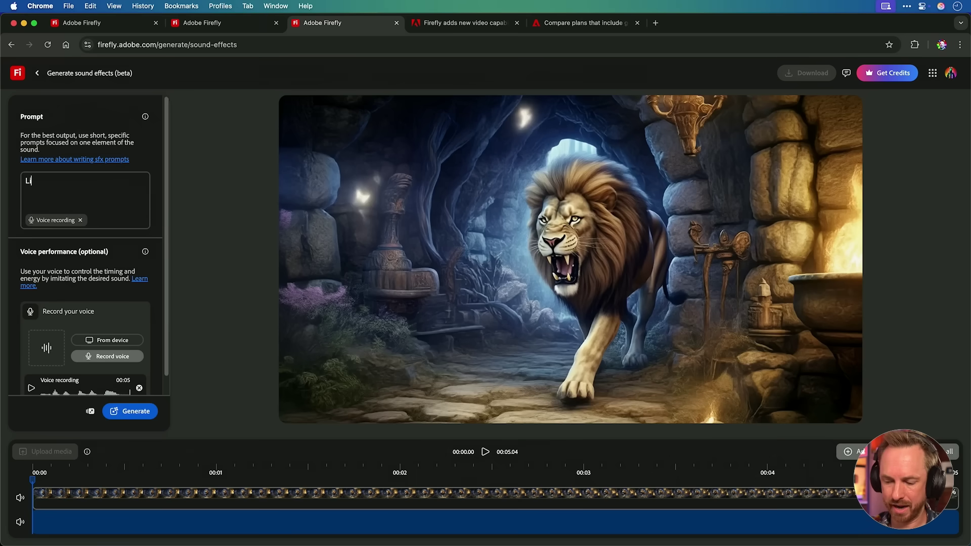
text(on growls)
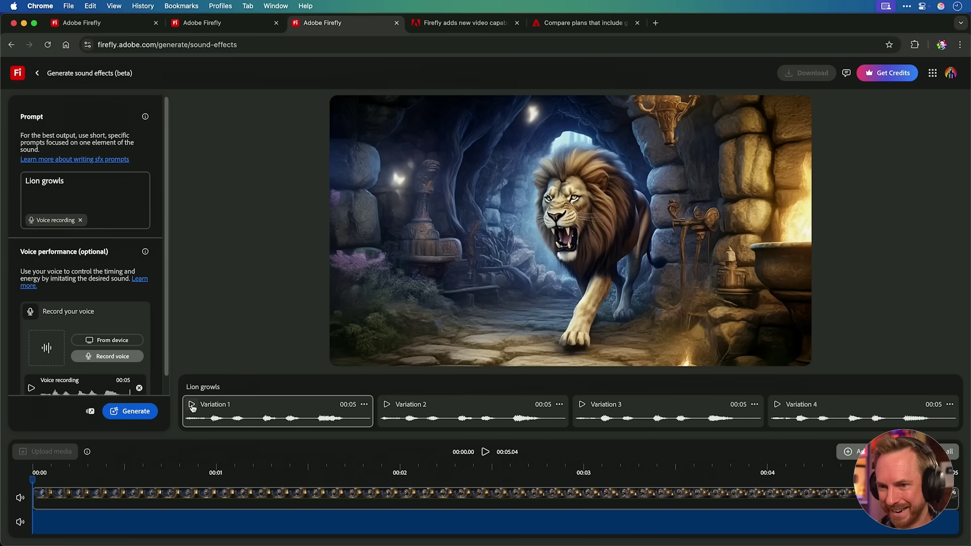
Step: Preview the first two lion growl variations with the video and put Variation 2 on the audio track
click(192, 405)
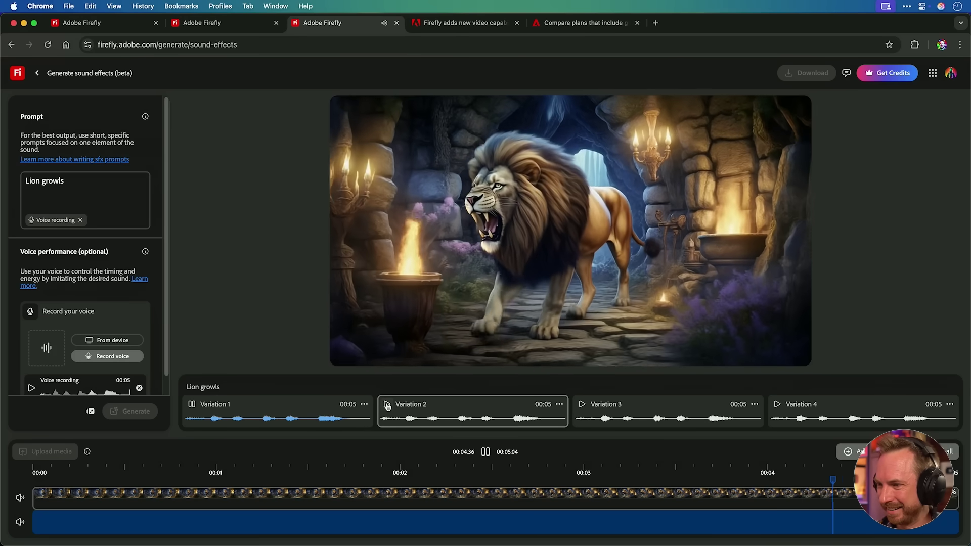
click(387, 405)
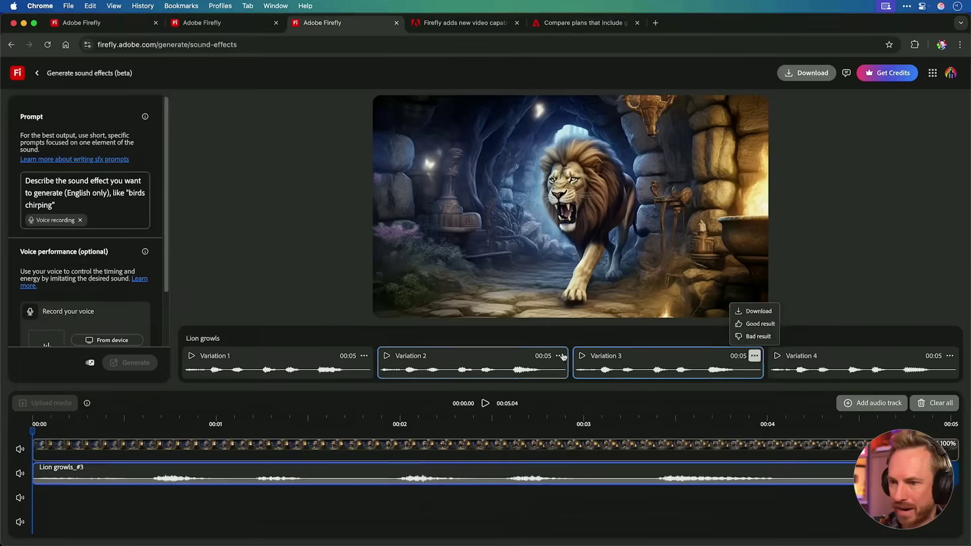
click(499, 375)
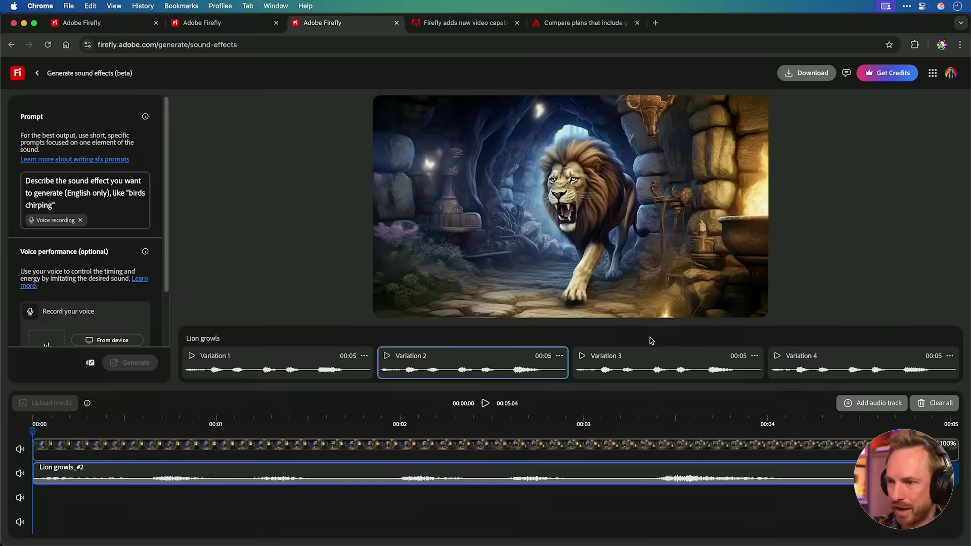